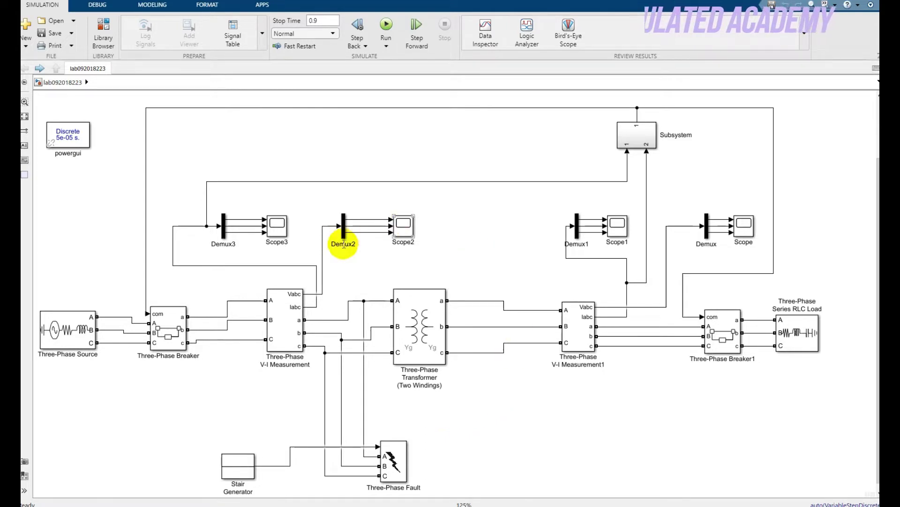
Inspect the power-circuit blocks from the Three-Phase Source through Breaker1
{"action": "left_click", "coordinate": [94, 37]}
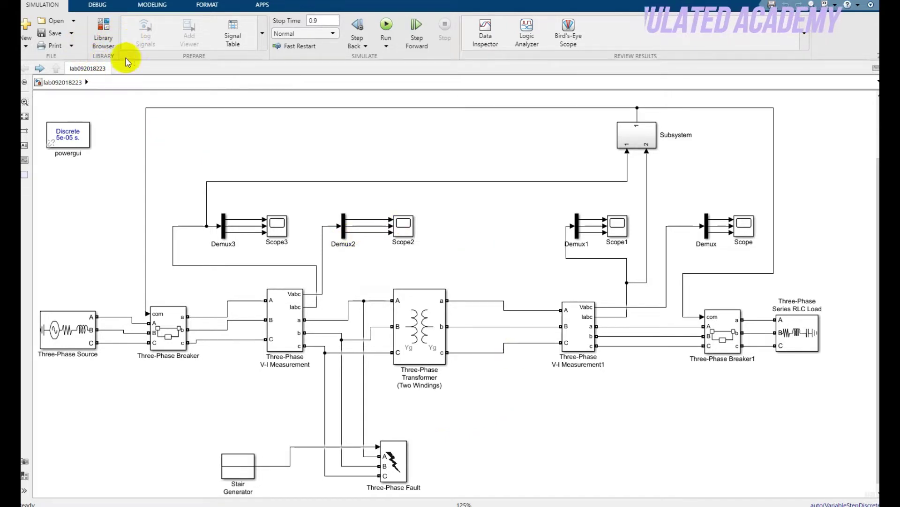
{"action": "left_click", "coordinate": [75, 353]}
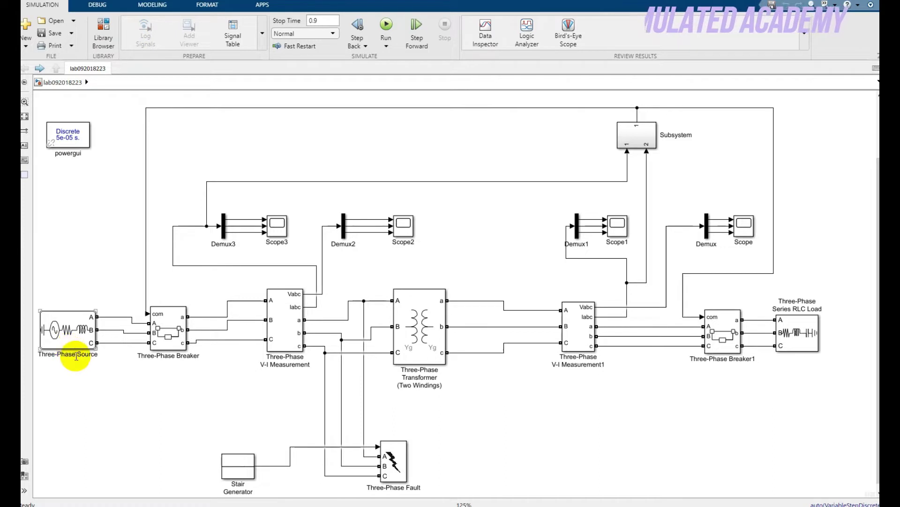
{"action": "left_click", "coordinate": [323, 363]}
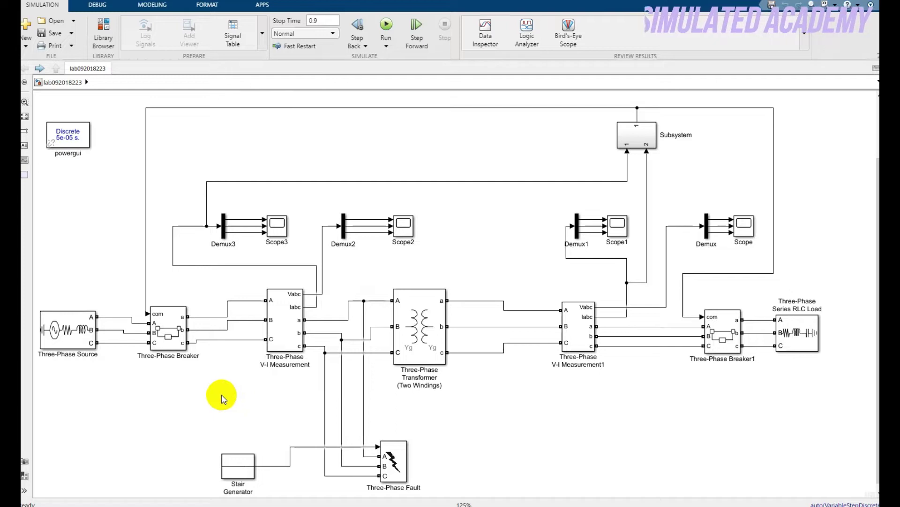
{"action": "left_click", "coordinate": [67, 344]}
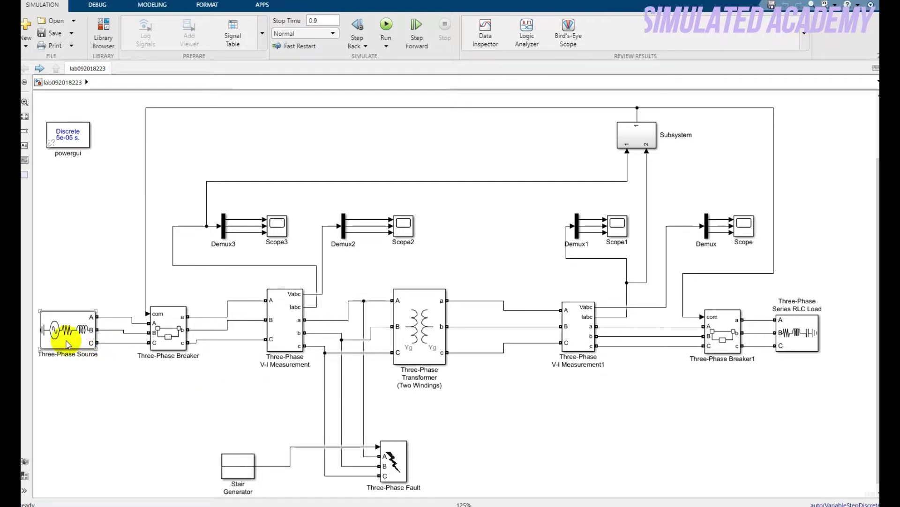
{"action": "left_click", "coordinate": [169, 338]}
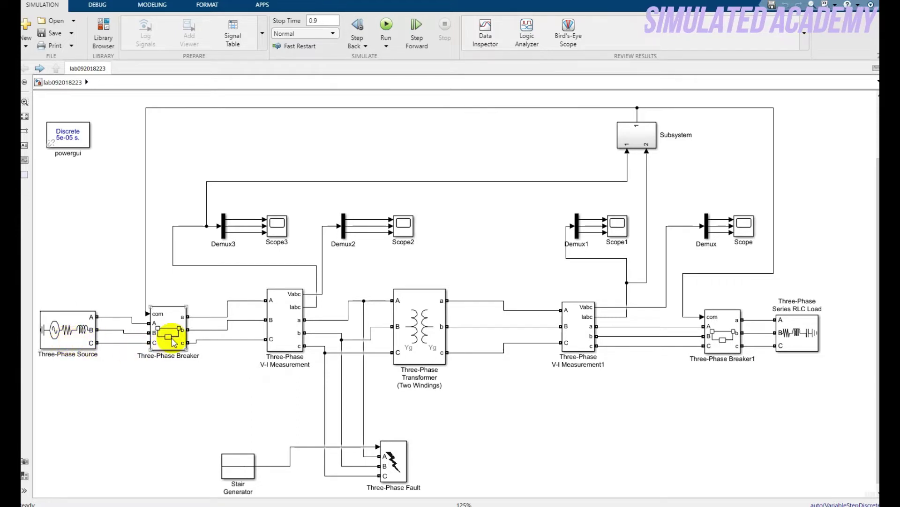
{"action": "left_click", "coordinate": [287, 336]}
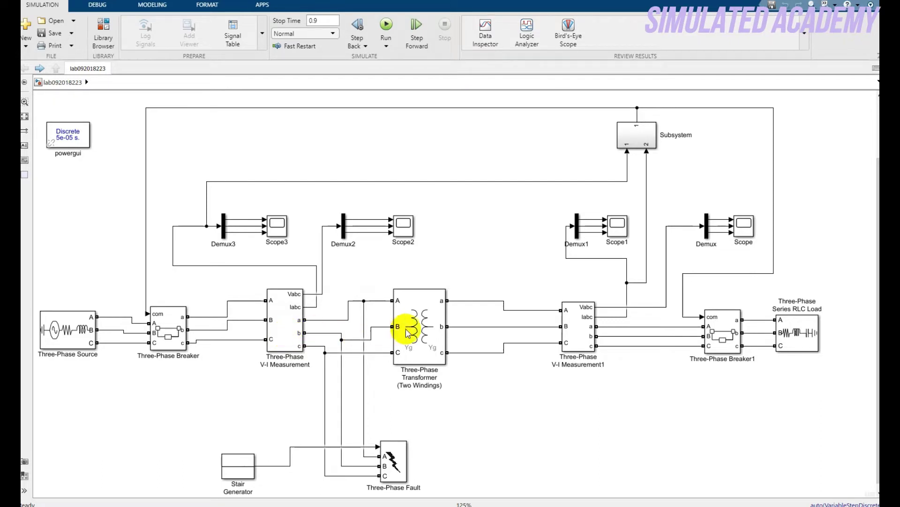
{"action": "left_click", "coordinate": [438, 333]}
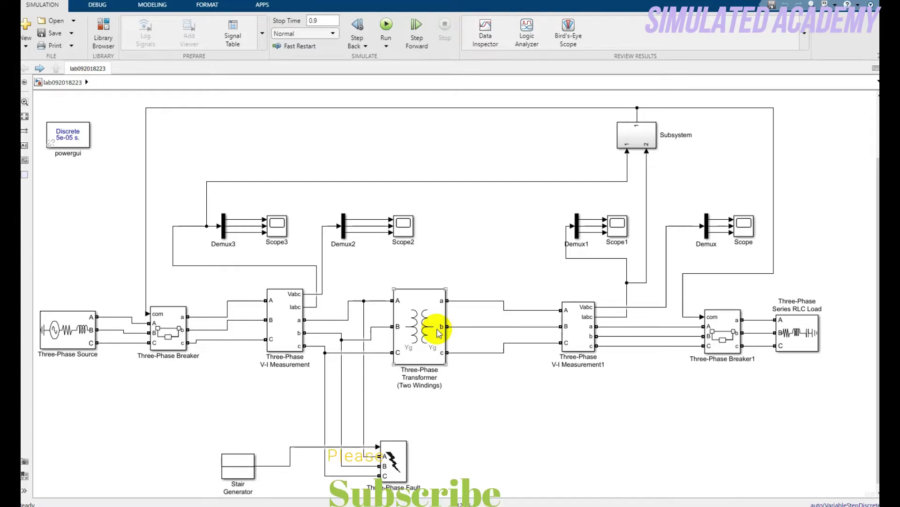
{"action": "left_click", "coordinate": [572, 335]}
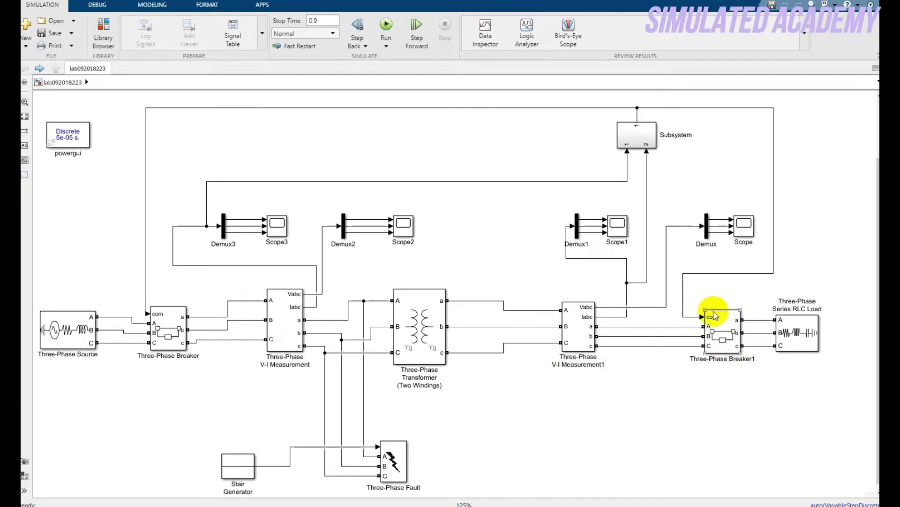
{"action": "left_click", "coordinate": [717, 345]}
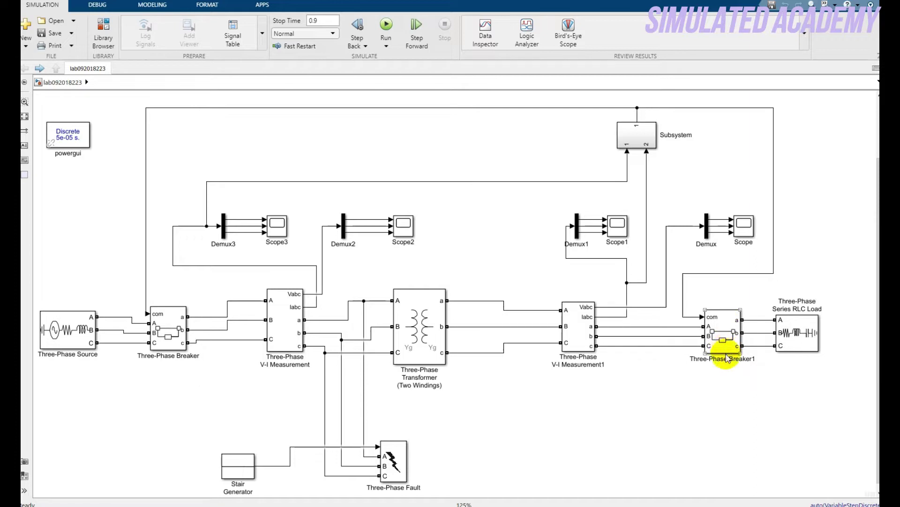
Inspect the breakers, transformer, Series RLC Load, Three-Phase Fault and Stair Generator blocks
{"action": "left_click", "coordinate": [178, 310]}
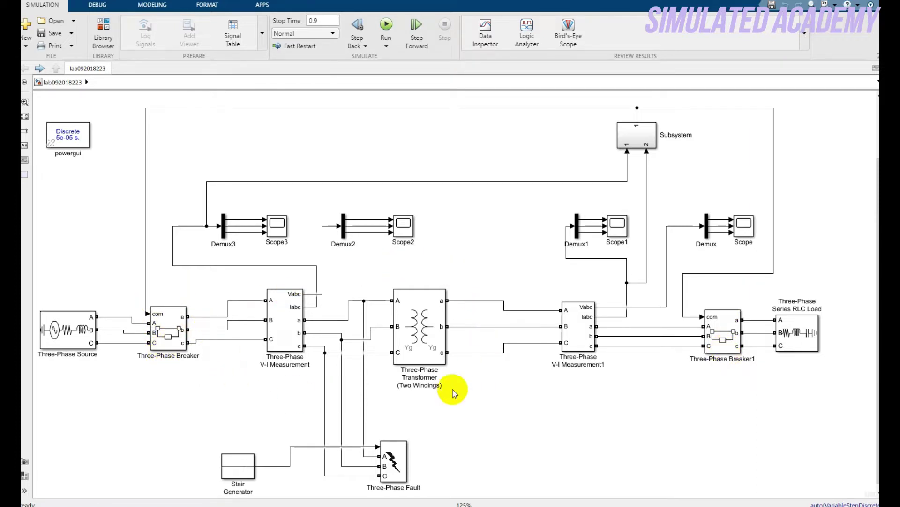
{"action": "left_click", "coordinate": [413, 310]}
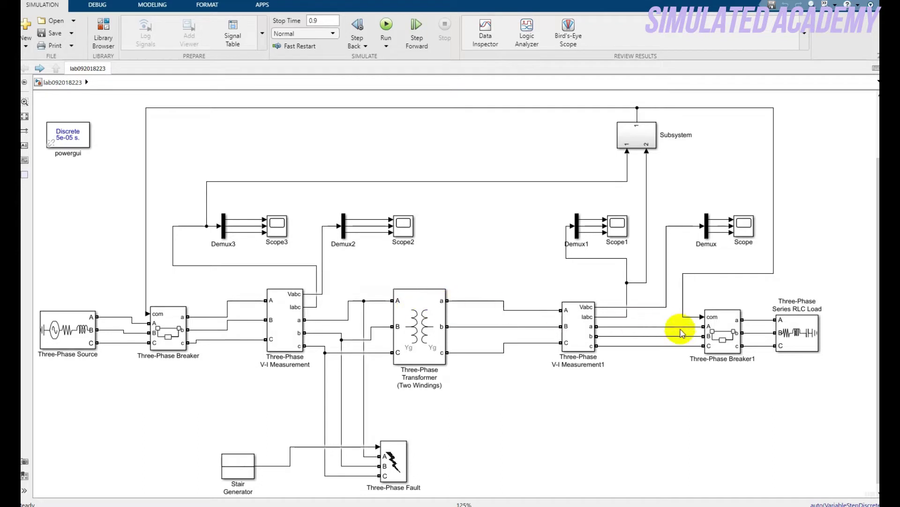
{"action": "left_click", "coordinate": [722, 332]}
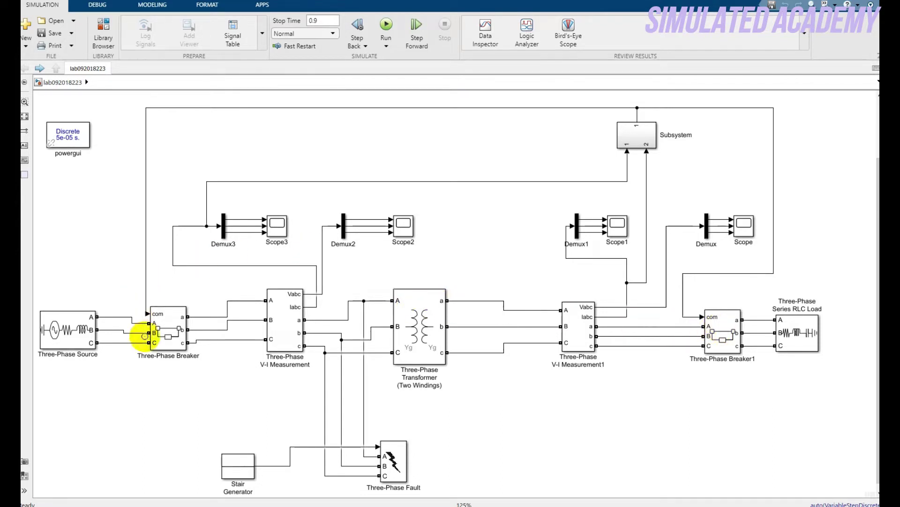
{"action": "left_click", "coordinate": [792, 333]}
{"action": "left_click", "coordinate": [793, 334]}
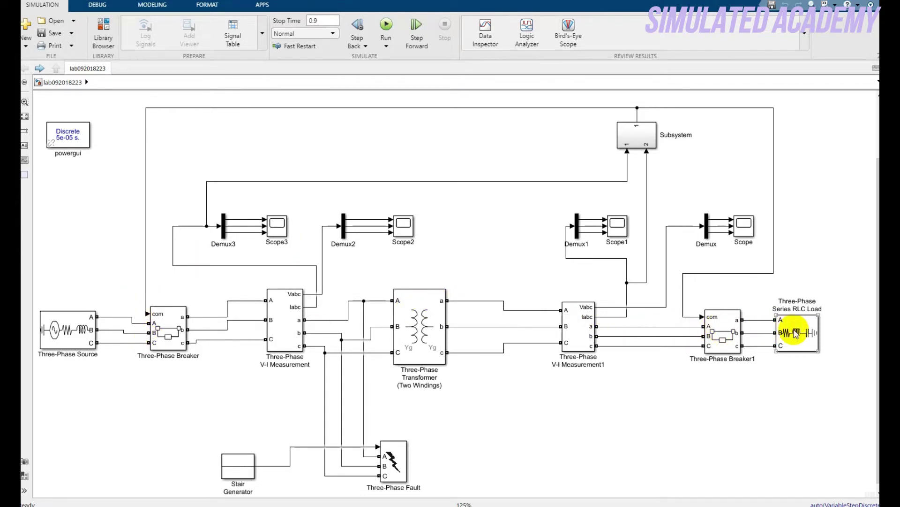
{"action": "left_click", "coordinate": [395, 466]}
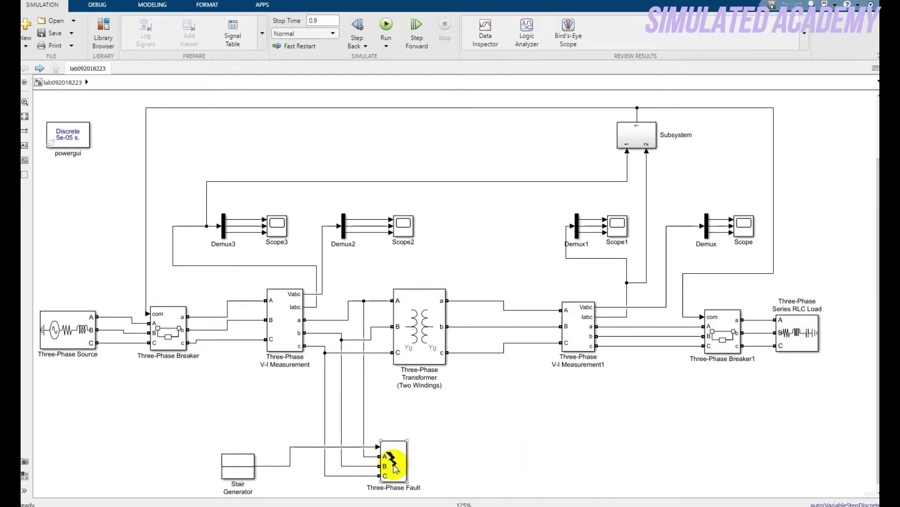
{"action": "left_click", "coordinate": [432, 467]}
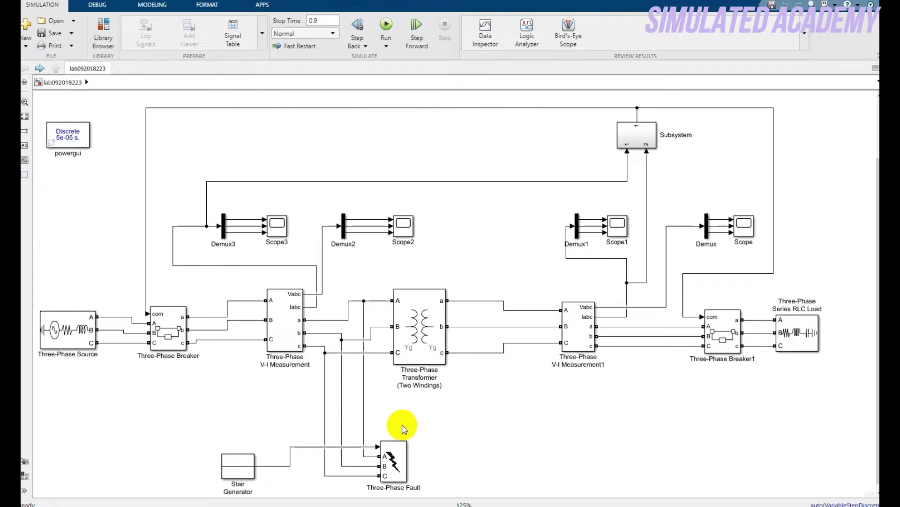
{"action": "left_click", "coordinate": [244, 473]}
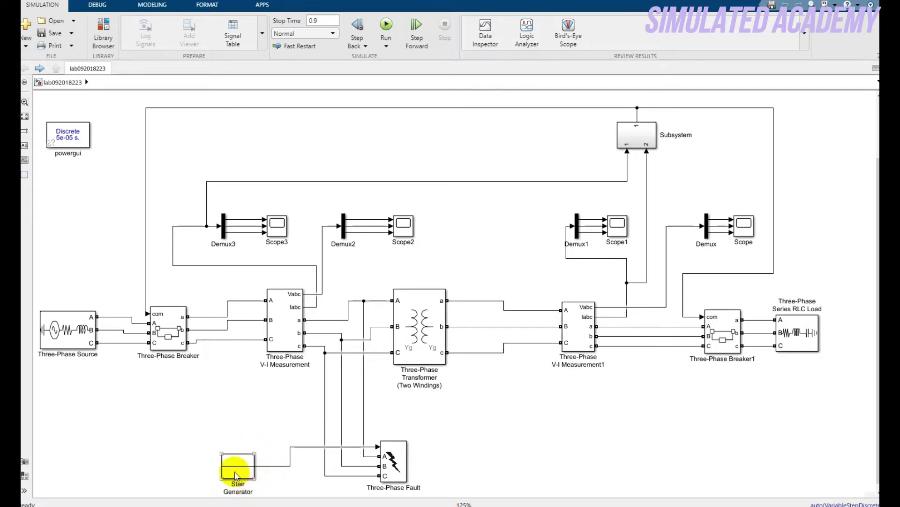
{"action": "left_click", "coordinate": [398, 464]}
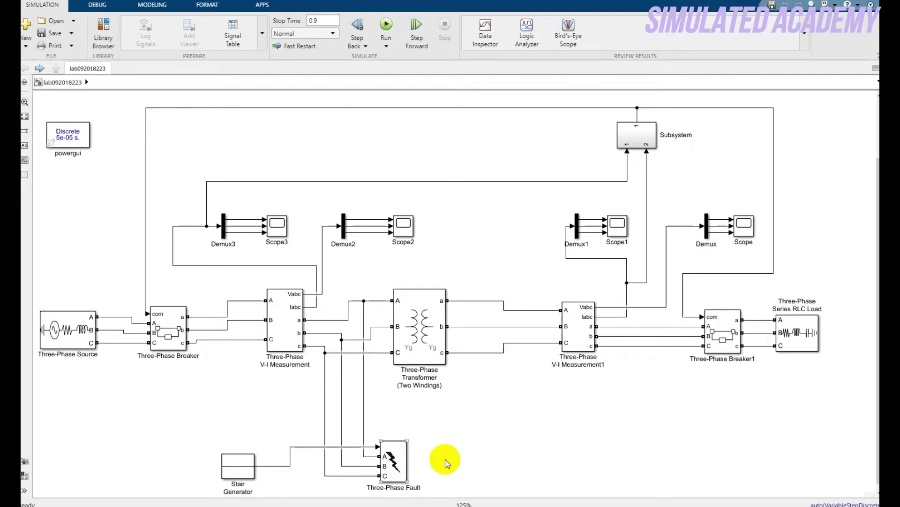
{"action": "left_click", "coordinate": [496, 428]}
Inspect both V-I Measurement blocks and the Scope, Scope1, Scope2 and Scope3 blocks
{"action": "left_click", "coordinate": [292, 308]}
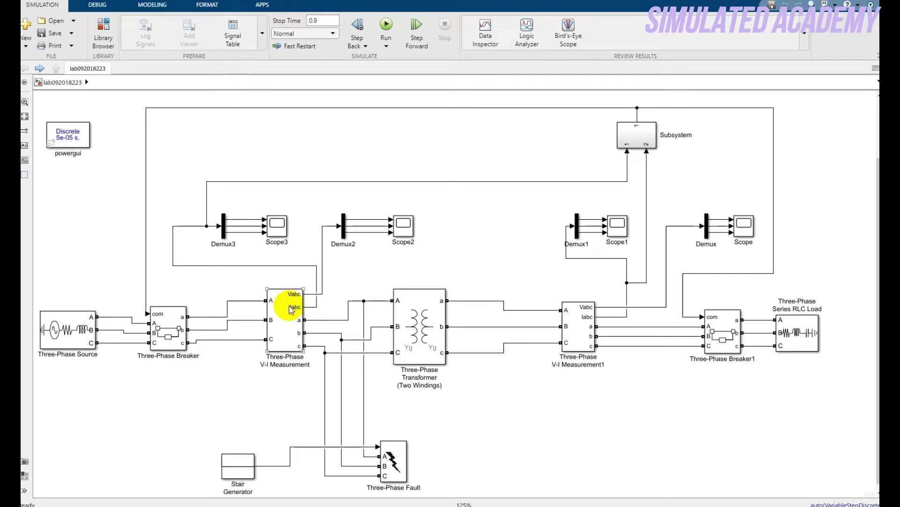
{"action": "left_click", "coordinate": [281, 229]}
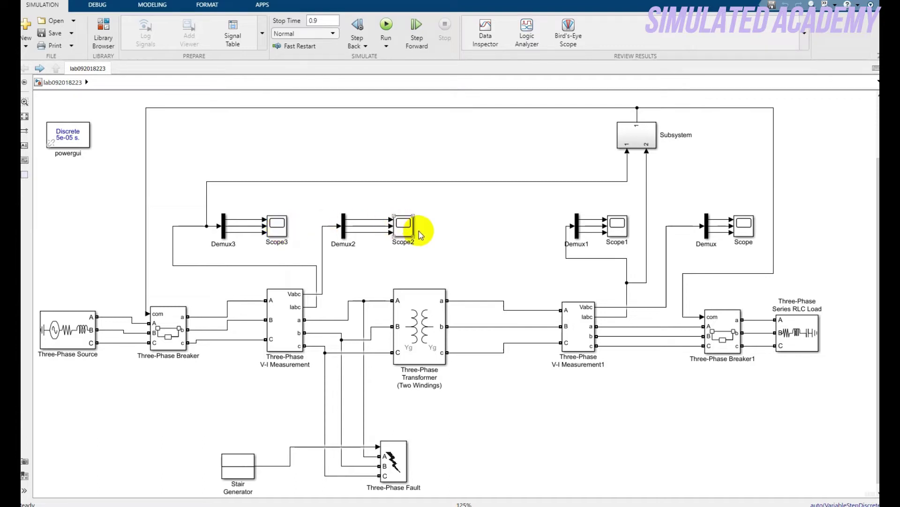
{"action": "left_click", "coordinate": [664, 220]}
{"action": "left_click", "coordinate": [745, 226]}
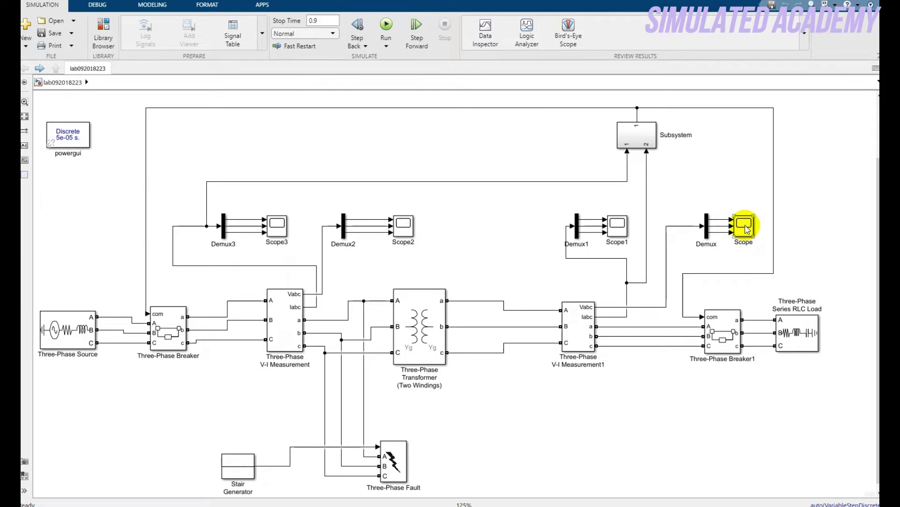
{"action": "left_click", "coordinate": [585, 315]}
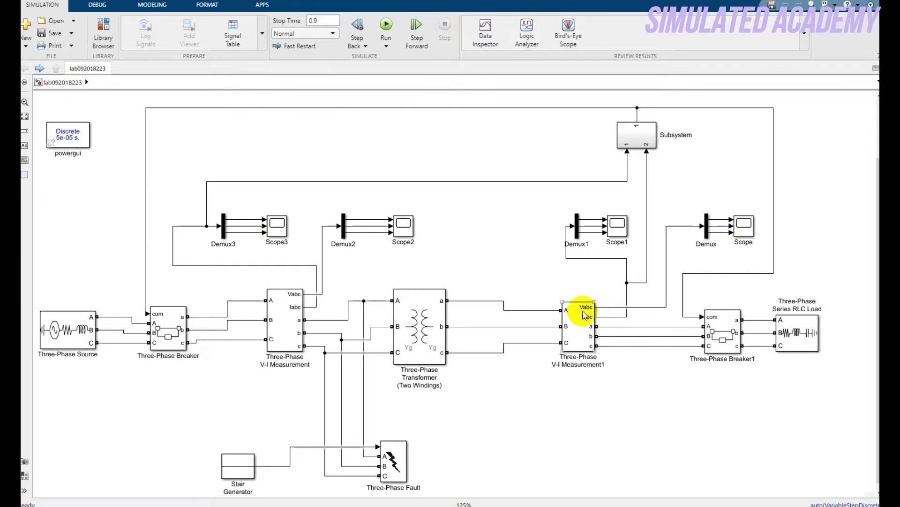
{"action": "left_click", "coordinate": [620, 239]}
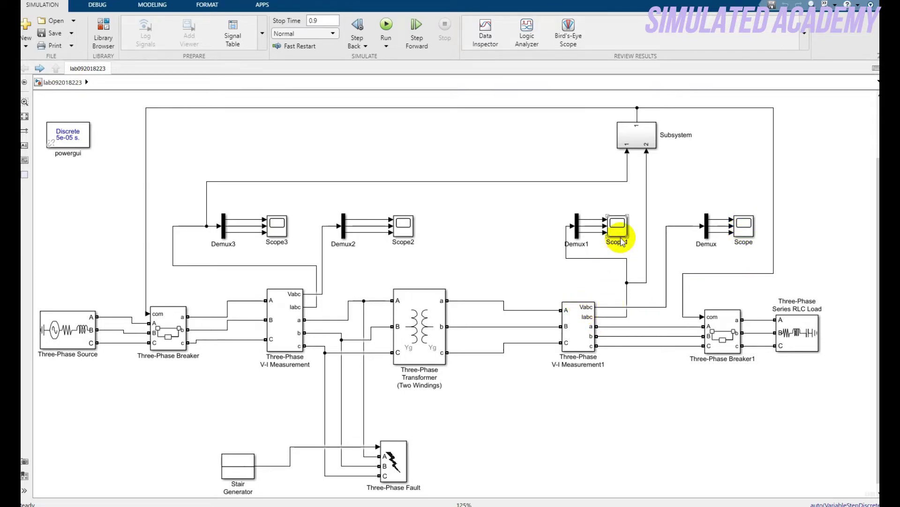
{"action": "left_click", "coordinate": [589, 240]}
{"action": "left_click", "coordinate": [402, 235]}
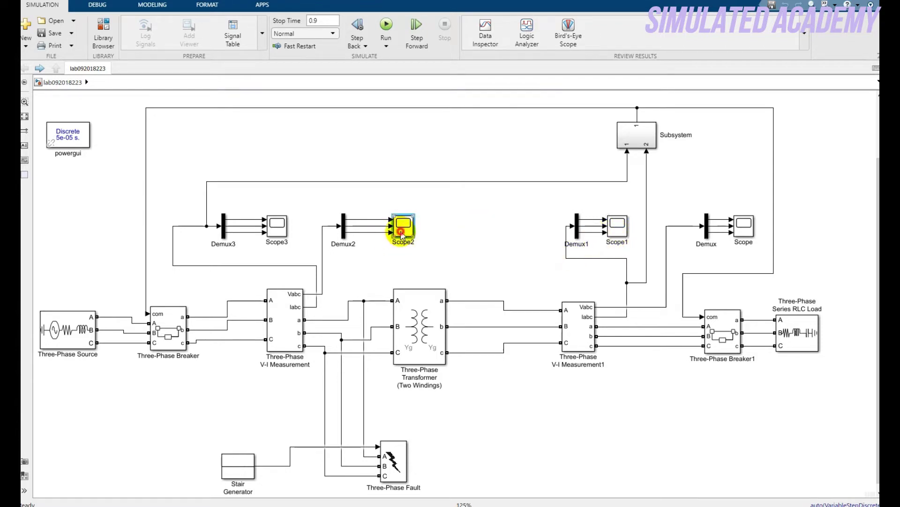
Give Scope2 a 3×1 plot layout for its three inputs and close the scope
{"action": "double_click", "coordinate": [402, 235]}
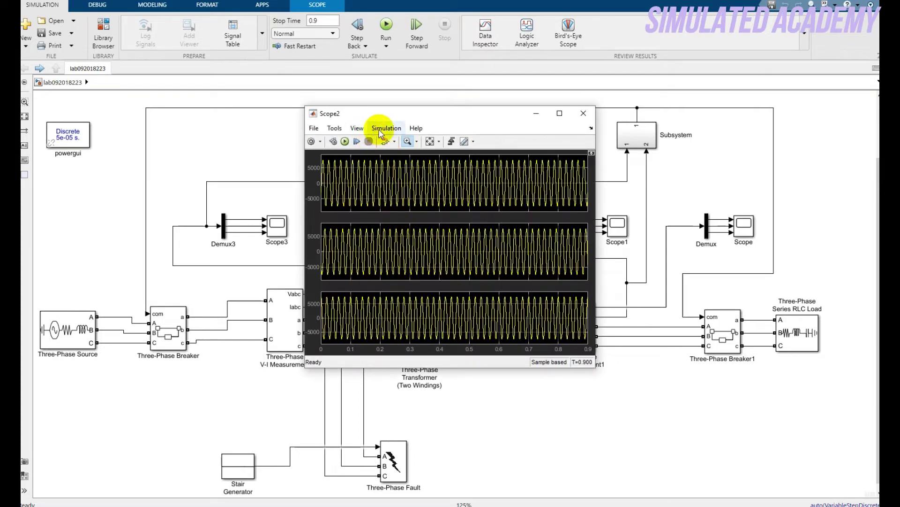
{"action": "left_click", "coordinate": [386, 128]}
{"action": "left_click", "coordinate": [364, 129]}
{"action": "left_click", "coordinate": [364, 130]}
{"action": "left_click", "coordinate": [374, 150]}
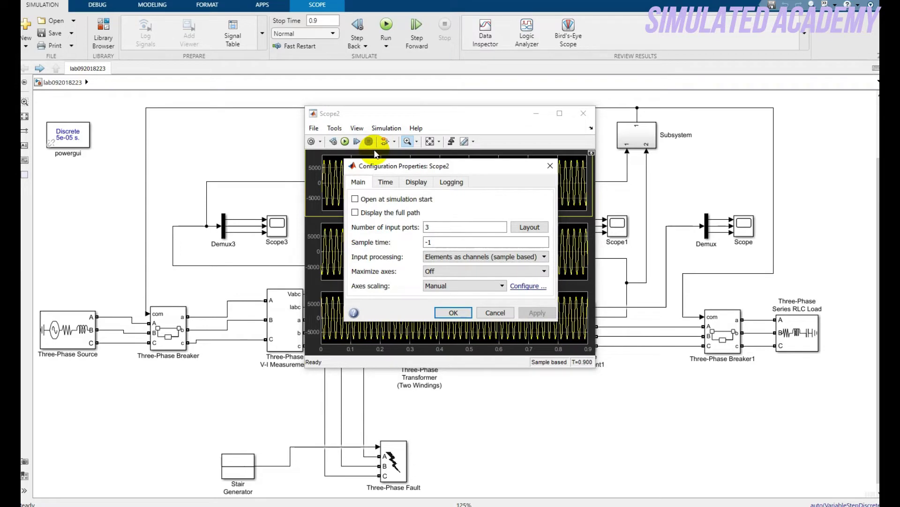
{"action": "double_click", "coordinate": [426, 227]}
{"action": "left_click", "coordinate": [530, 227]}
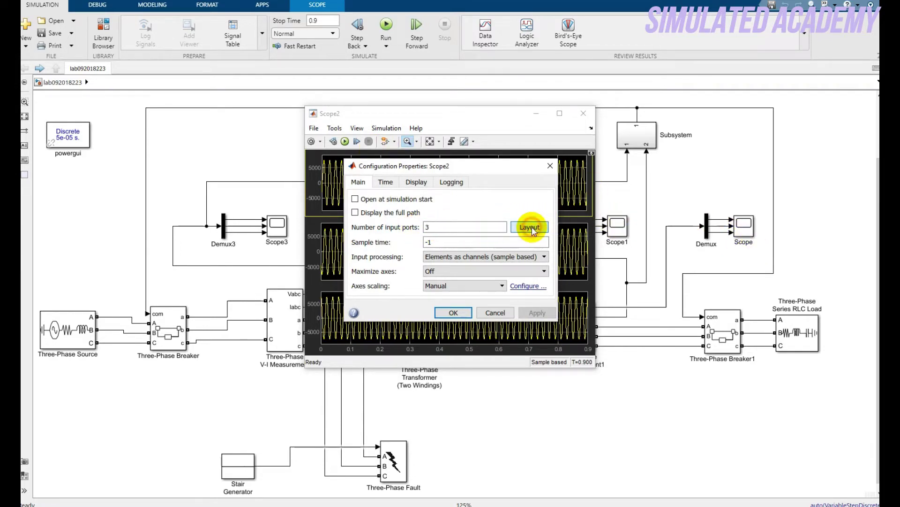
{"action": "left_click", "coordinate": [574, 270]}
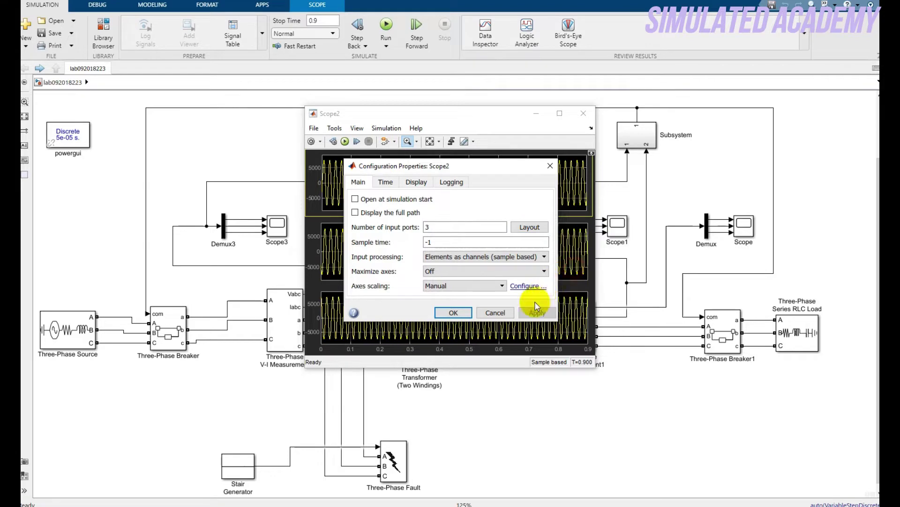
{"action": "left_click", "coordinate": [460, 314]}
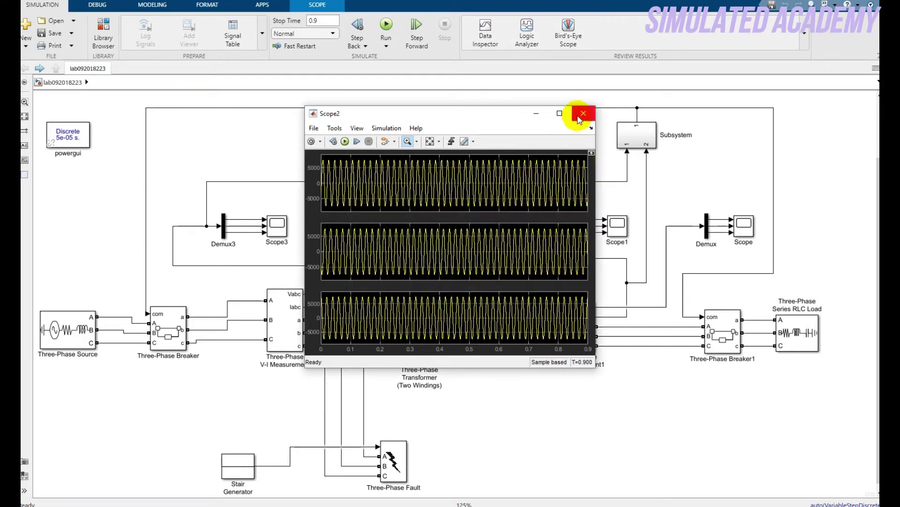
{"action": "left_click", "coordinate": [584, 113]}
{"action": "left_click", "coordinate": [562, 411]}
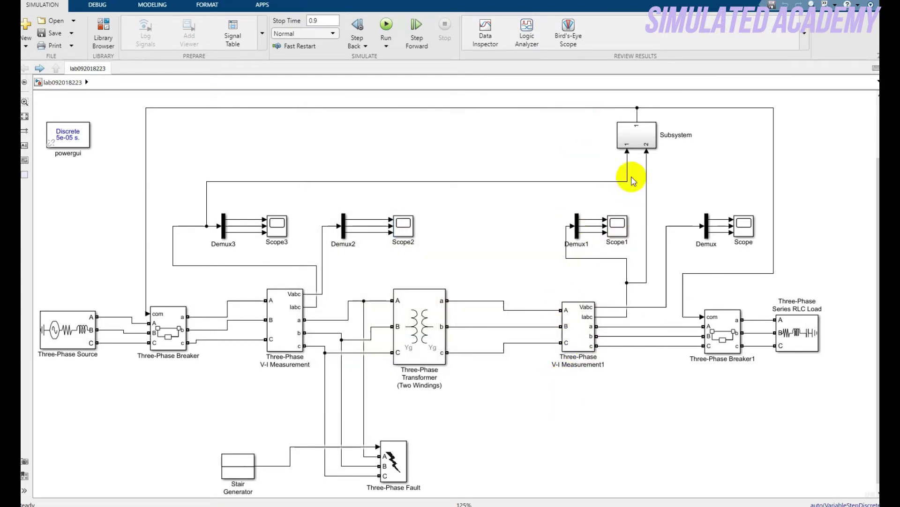
Open the relay Subsystem to view its Discrete RMS, |u| comparison, SR flip-flop and AND logic
{"action": "left_click", "coordinate": [624, 136]}
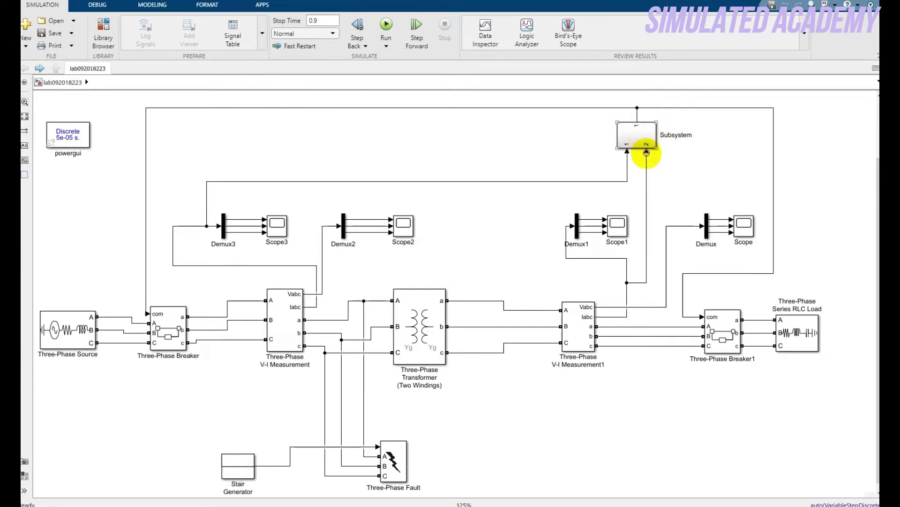
{"action": "double_click", "coordinate": [631, 131]}
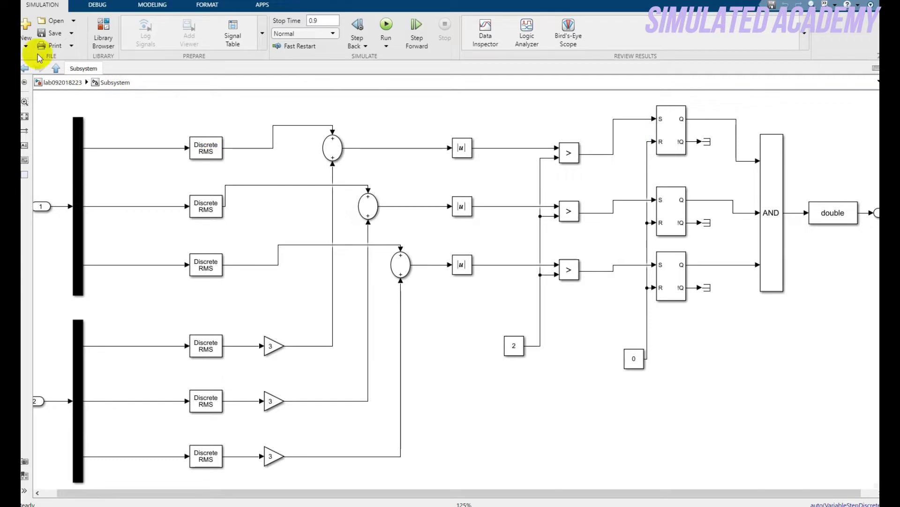
{"action": "left_click", "coordinate": [25, 68]}
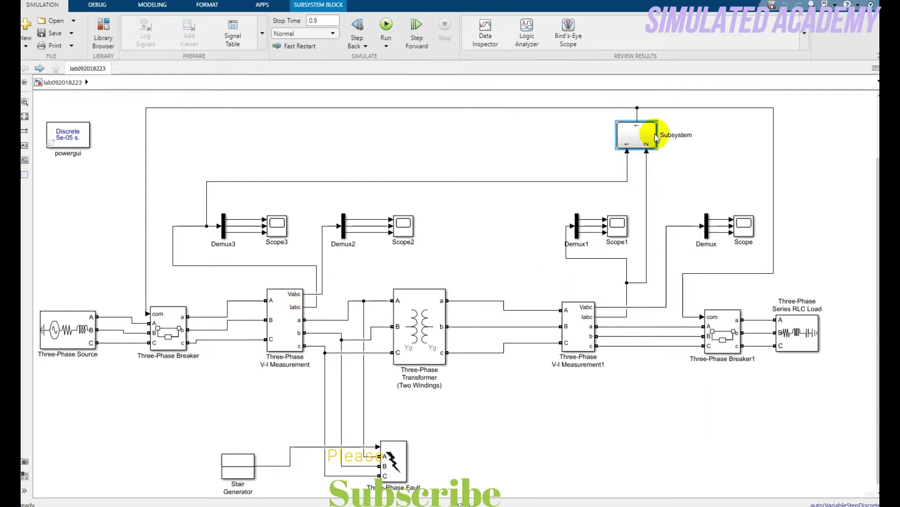
{"action": "double_click", "coordinate": [640, 135]}
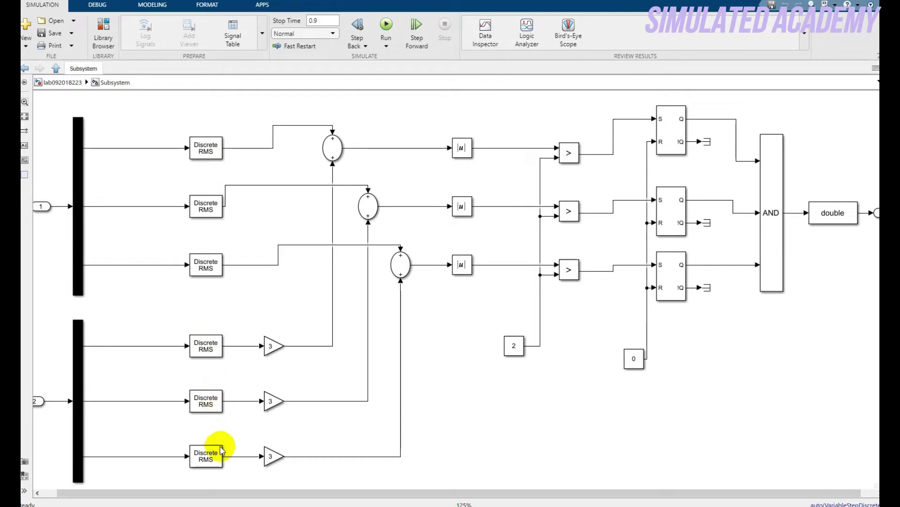
{"action": "left_click", "coordinate": [431, 346]}
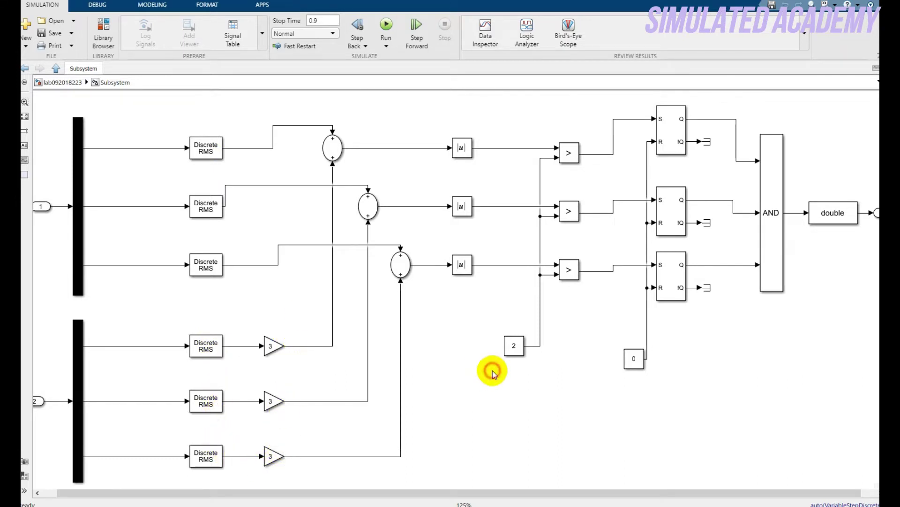
Set Show Block Name to On for all Subsystem blocks, then go back to the top-level model
{"action": "key", "text": "ctrl+a"}
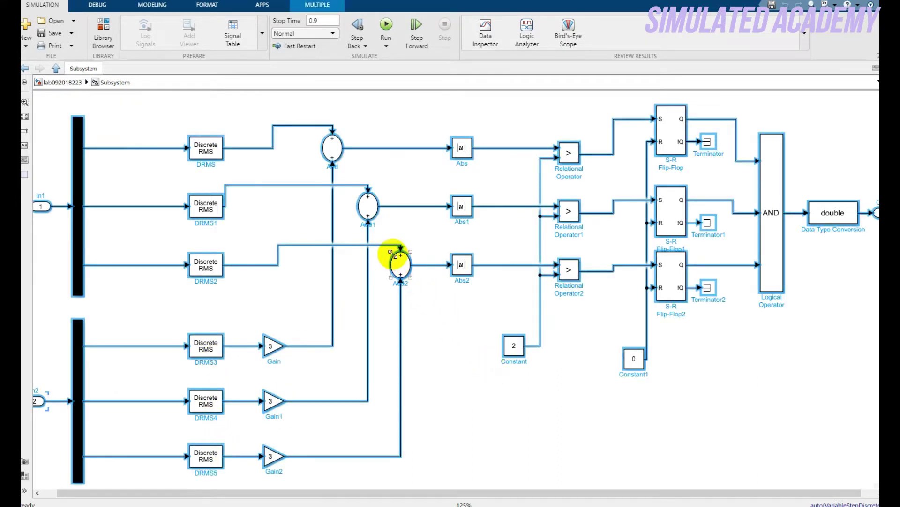
{"action": "right_click", "coordinate": [397, 264]}
{"action": "mouse_move", "coordinate": [463, 400]}
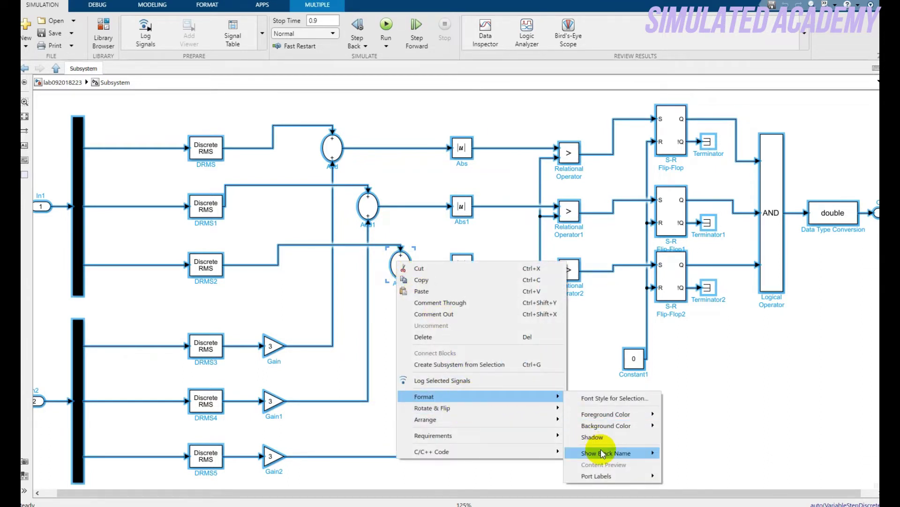
{"action": "mouse_move", "coordinate": [603, 452]}
{"action": "left_click", "coordinate": [680, 466]}
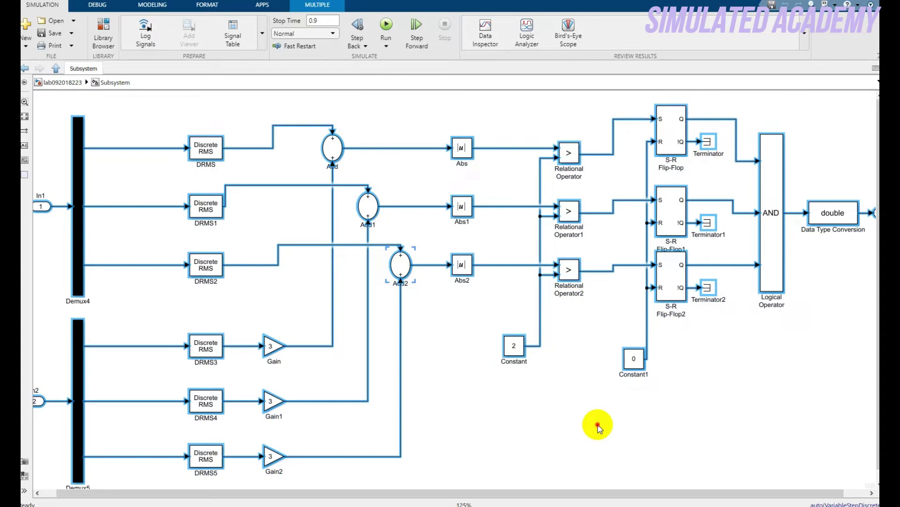
{"action": "left_click", "coordinate": [599, 426]}
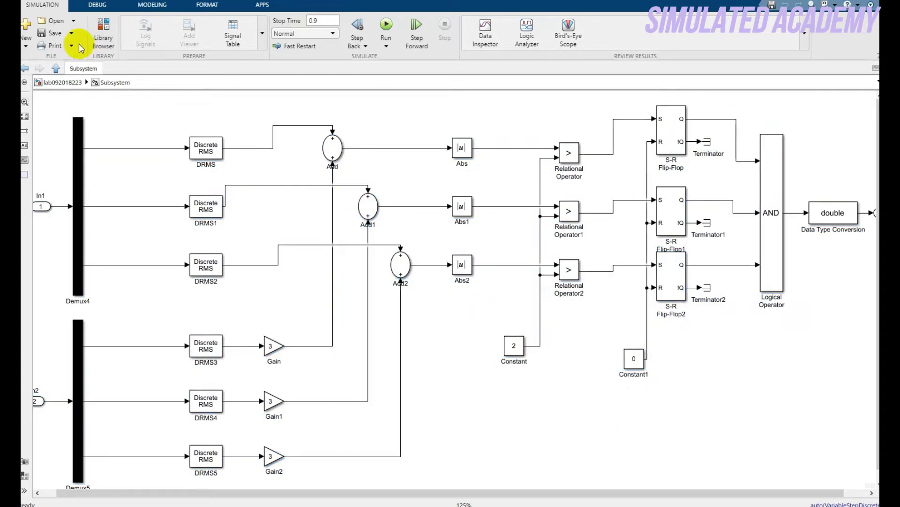
{"action": "left_click", "coordinate": [29, 67]}
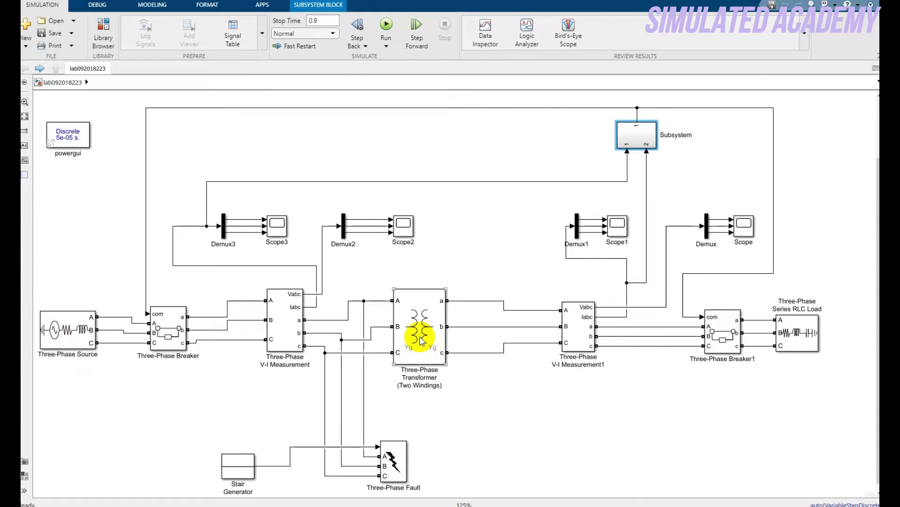
{"action": "left_click", "coordinate": [422, 287]}
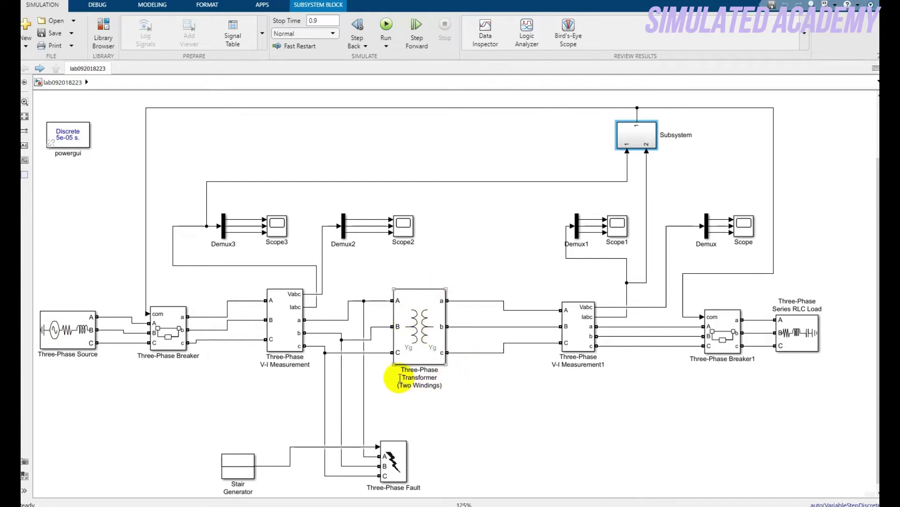
{"action": "left_click", "coordinate": [820, 378]}
{"action": "left_click", "coordinate": [792, 328]}
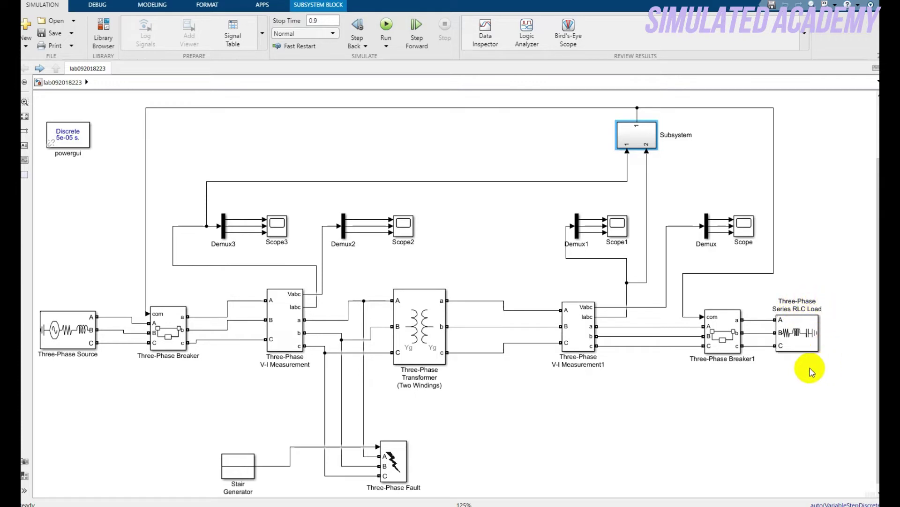
{"action": "left_click", "coordinate": [67, 332]}
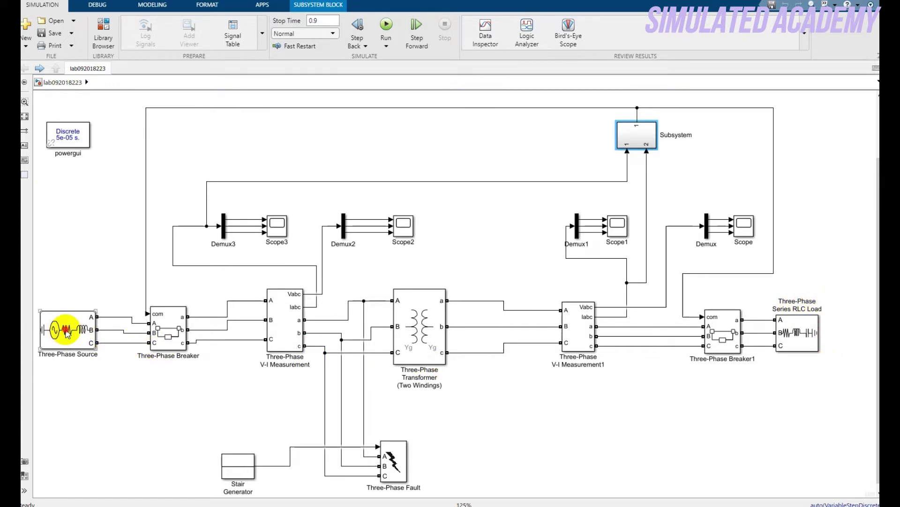
{"action": "double_click", "coordinate": [67, 332]}
{"action": "left_click_drag", "start_coordinate": [178, 190], "coordinate": [288, 179]}
{"action": "left_click", "coordinate": [248, 224]}
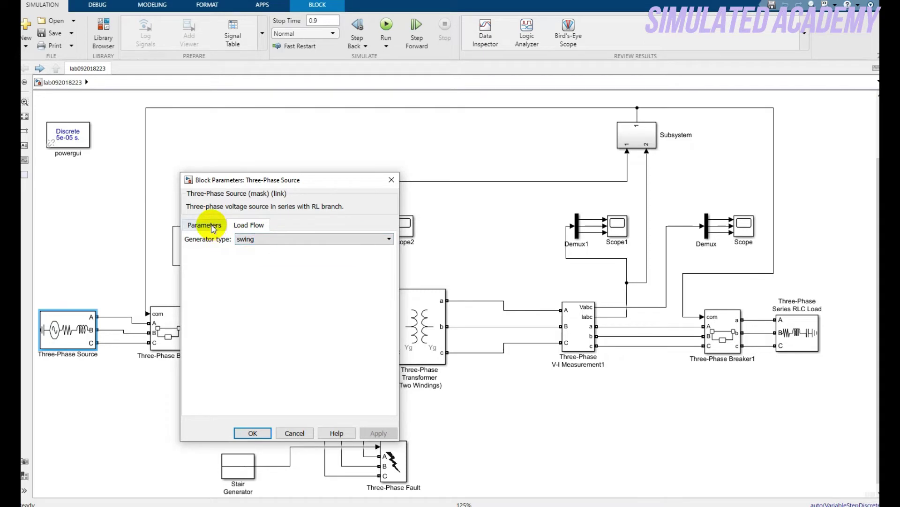
{"action": "left_click", "coordinate": [204, 224]}
{"action": "left_click", "coordinate": [306, 281]}
{"action": "double_click", "coordinate": [307, 281]}
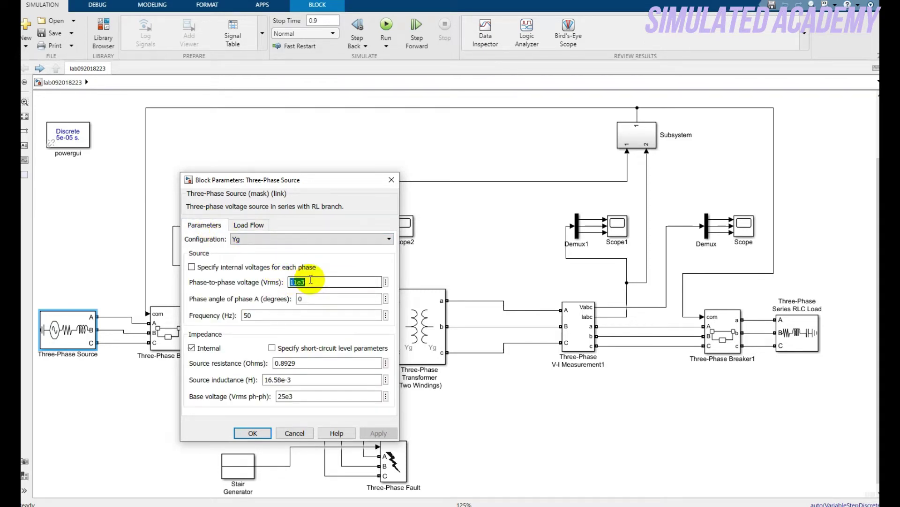
{"action": "double_click", "coordinate": [255, 315]}
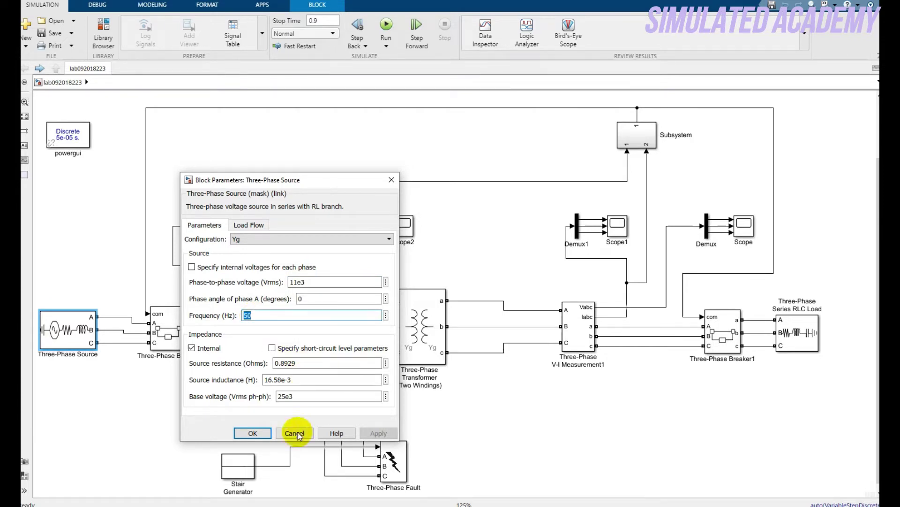
{"action": "left_click", "coordinate": [260, 433]}
{"action": "left_click", "coordinate": [168, 331]}
Keep the Three-Phase Breaker initially closed and uncheck its External switching control
{"action": "double_click", "coordinate": [168, 333]}
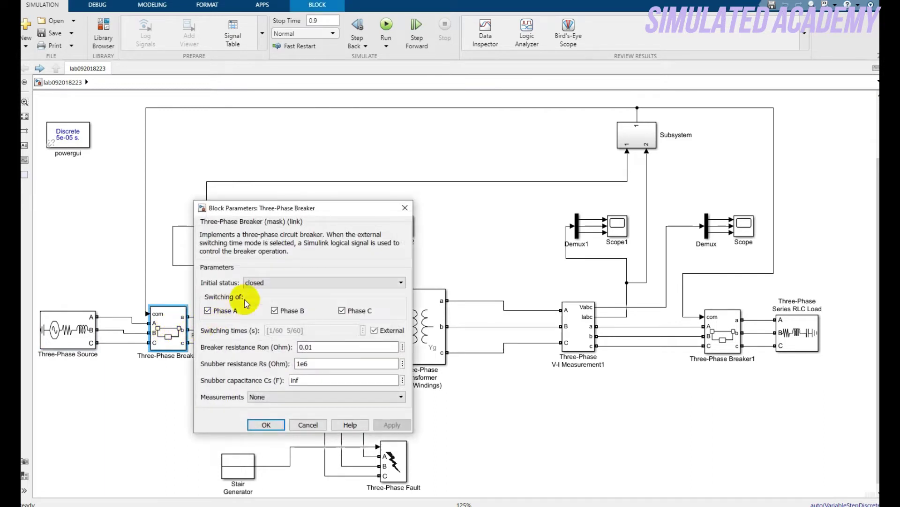
{"action": "left_click", "coordinate": [277, 283]}
{"action": "left_click", "coordinate": [279, 300]}
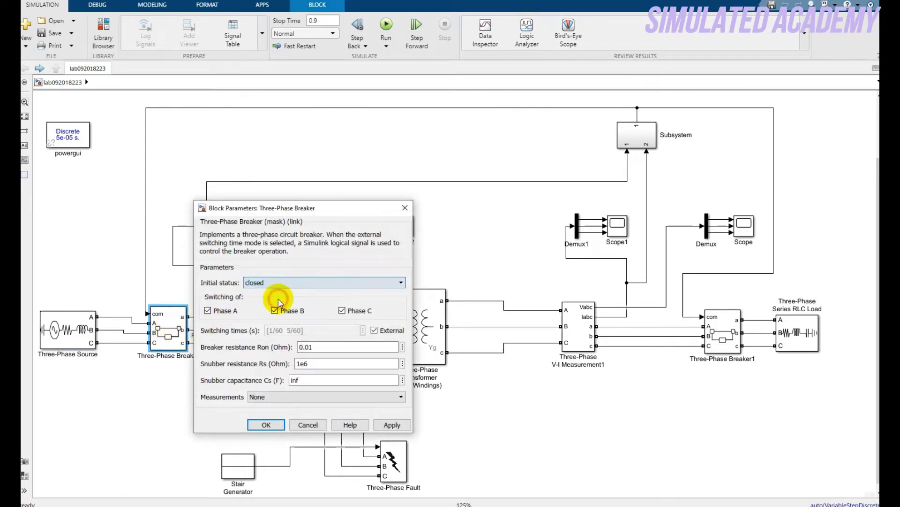
{"action": "left_click", "coordinate": [374, 331]}
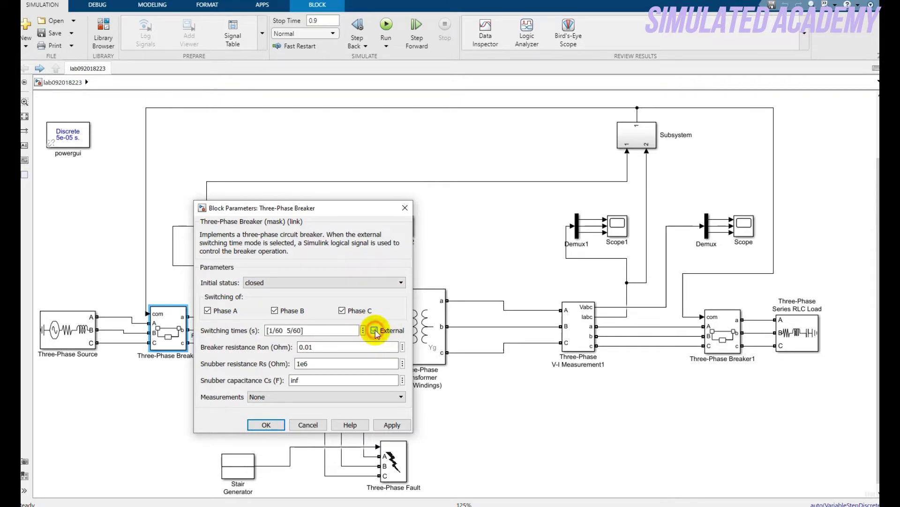
{"action": "left_click", "coordinate": [266, 425]}
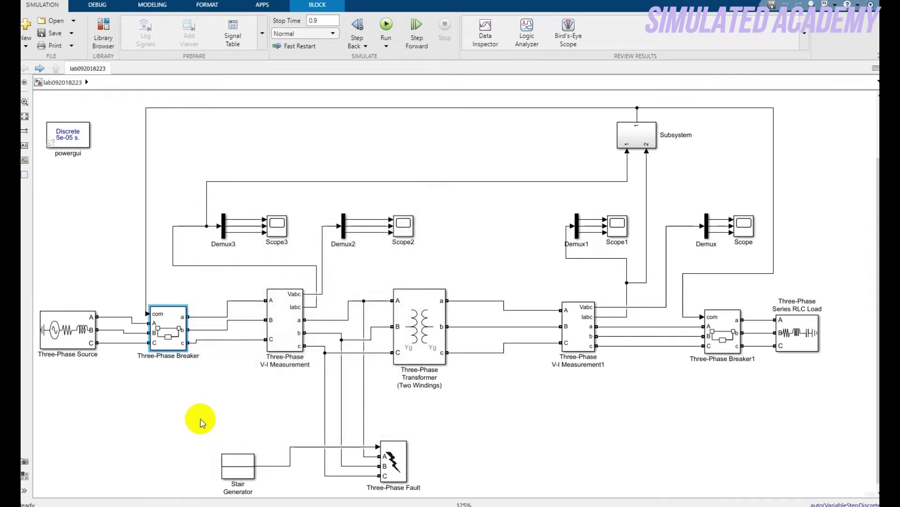
Confirm the V-I Measurement and V-I Measurement1 parameter settings
{"action": "double_click", "coordinate": [290, 318]}
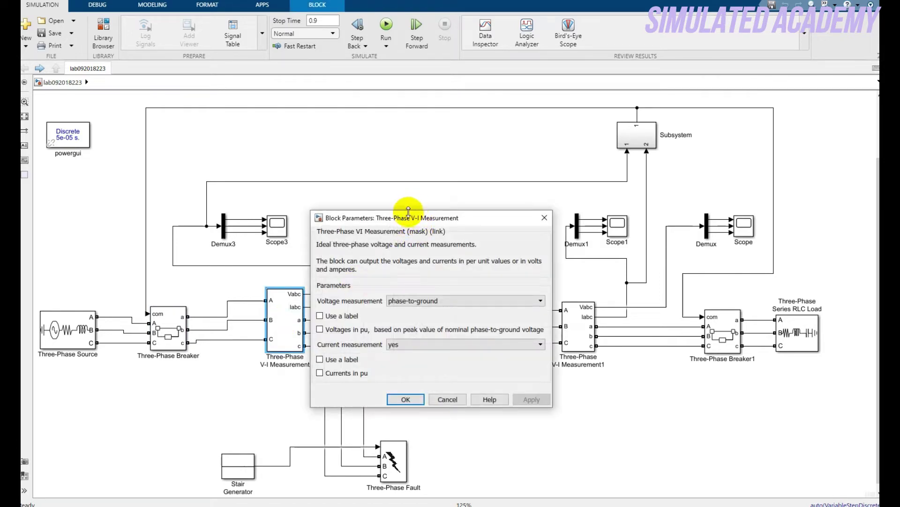
{"action": "left_click_drag", "start_coordinate": [402, 225], "coordinate": [425, 196]}
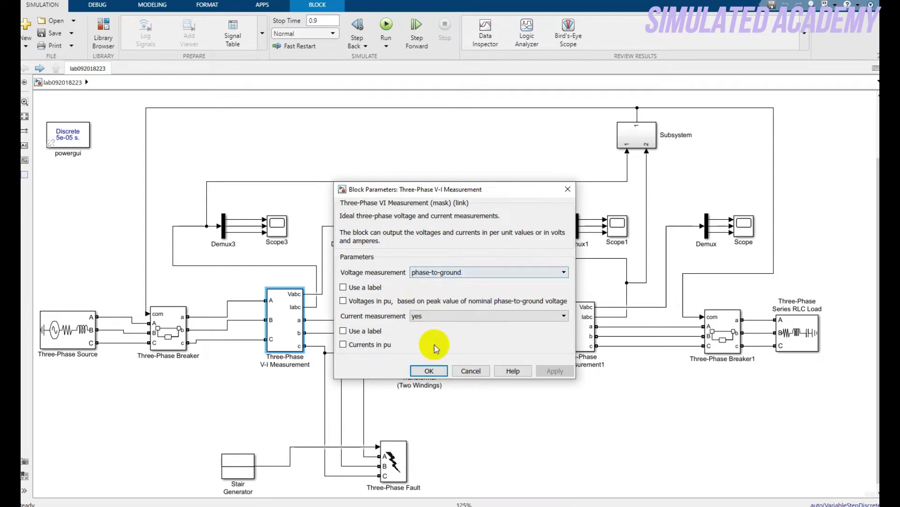
{"action": "left_click", "coordinate": [429, 371]}
{"action": "left_click", "coordinate": [520, 399]}
{"action": "double_click", "coordinate": [580, 323]}
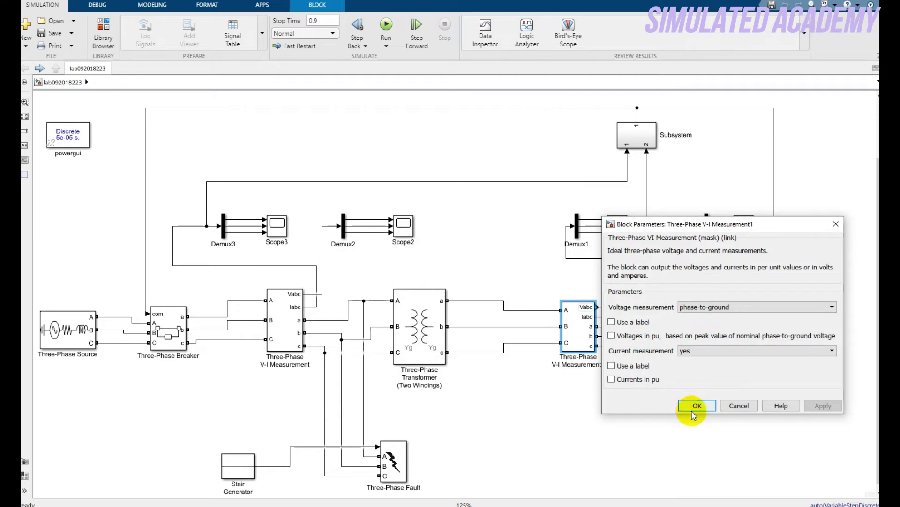
{"action": "left_click", "coordinate": [695, 407]}
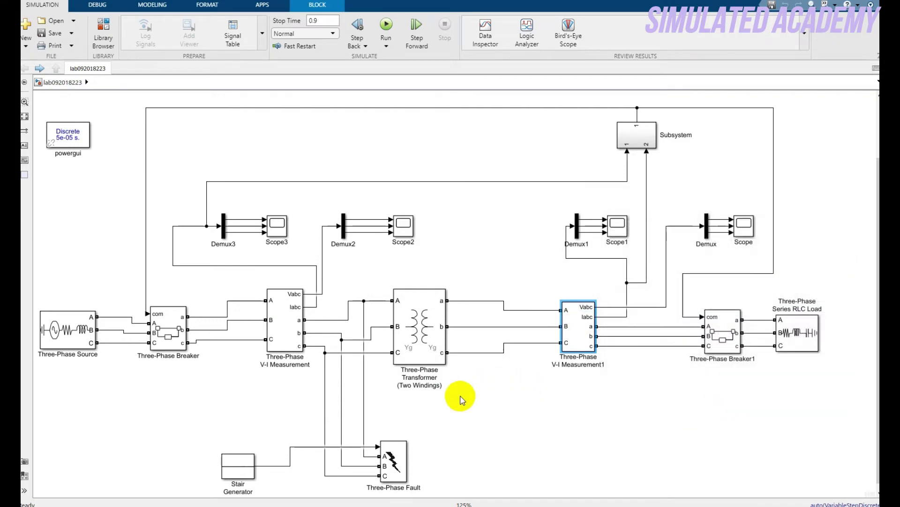
Enter transformer nominal power/frequency [250e6, 50] and winding voltages 11e3 and 33e3
{"action": "left_click", "coordinate": [424, 337]}
{"action": "double_click", "coordinate": [424, 337]}
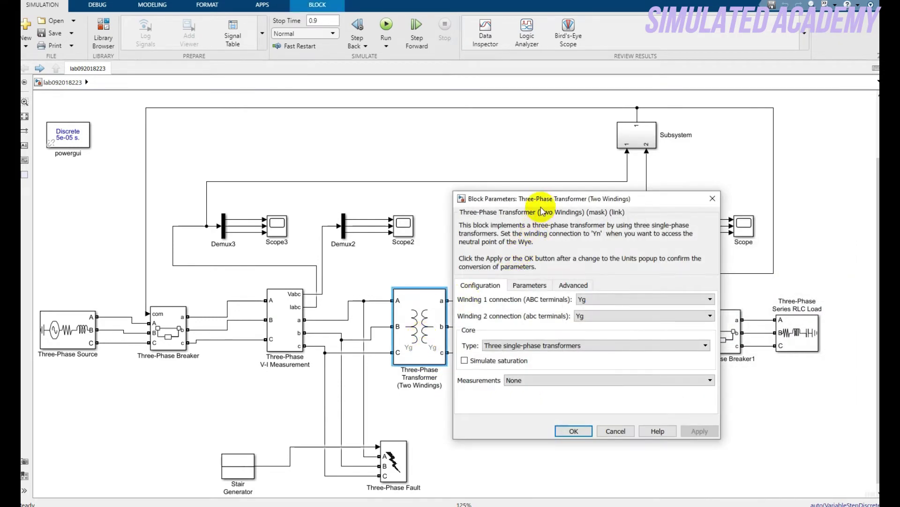
{"action": "left_click_drag", "start_coordinate": [485, 153], "coordinate": [443, 156]}
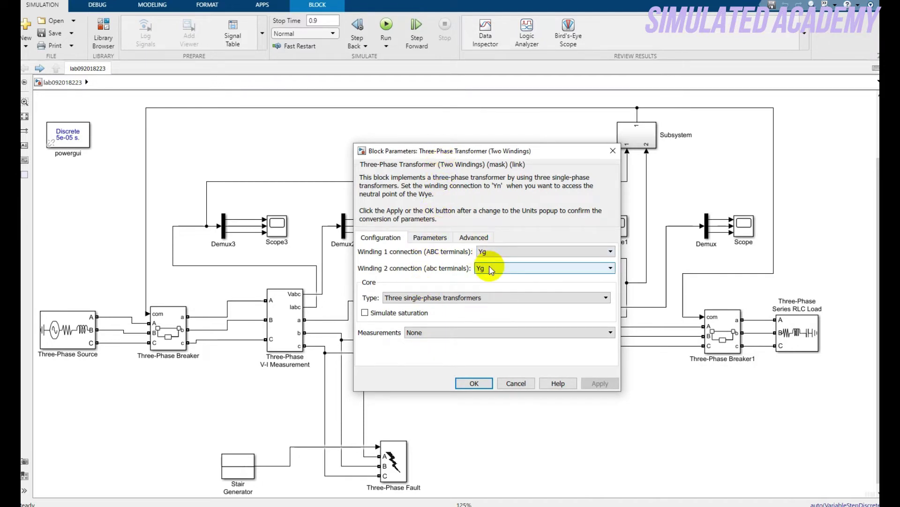
{"action": "left_click", "coordinate": [430, 237]}
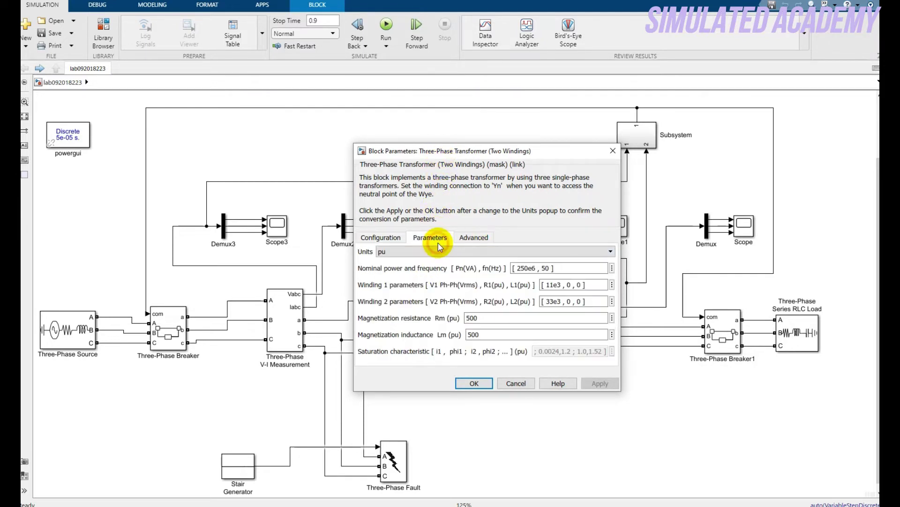
{"action": "triple_click", "coordinate": [530, 271]}
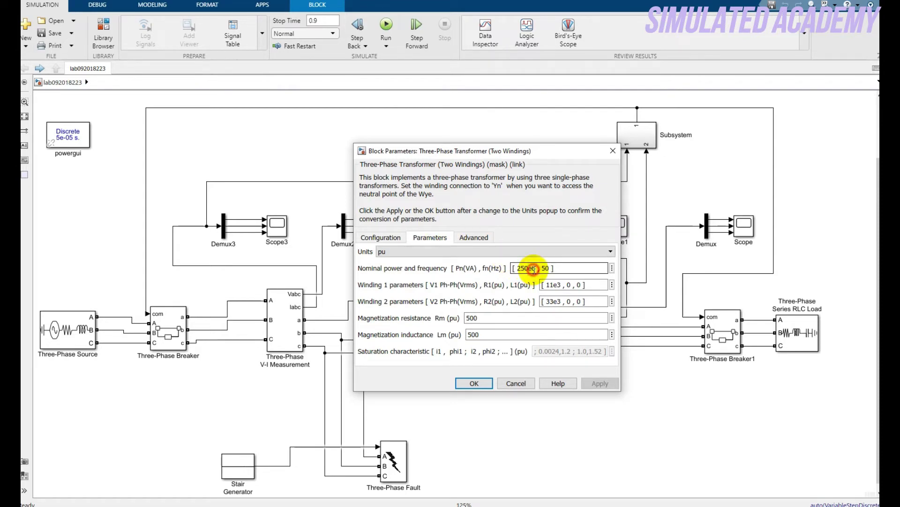
{"action": "left_click_drag", "start_coordinate": [538, 269], "coordinate": [517, 268]}
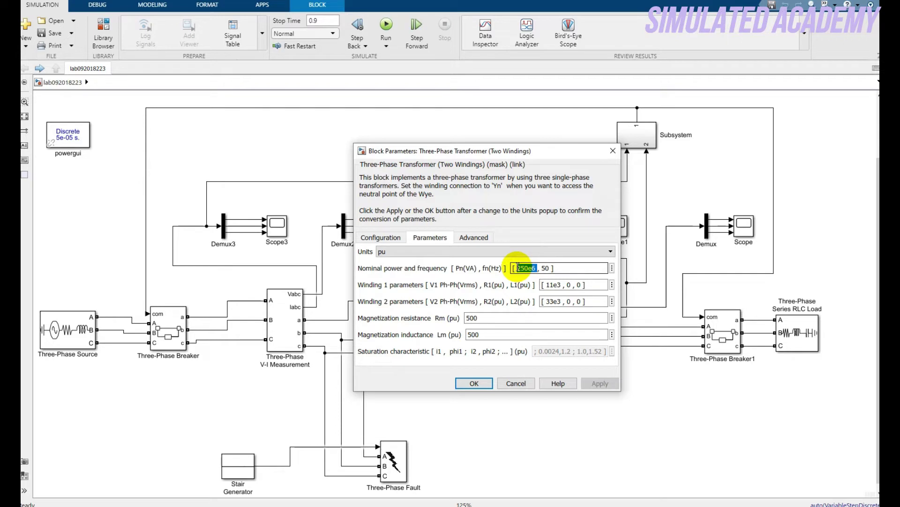
{"action": "double_click", "coordinate": [546, 268]}
{"action": "triple_click", "coordinate": [565, 285]}
{"action": "left_click_drag", "start_coordinate": [543, 285], "coordinate": [557, 285]}
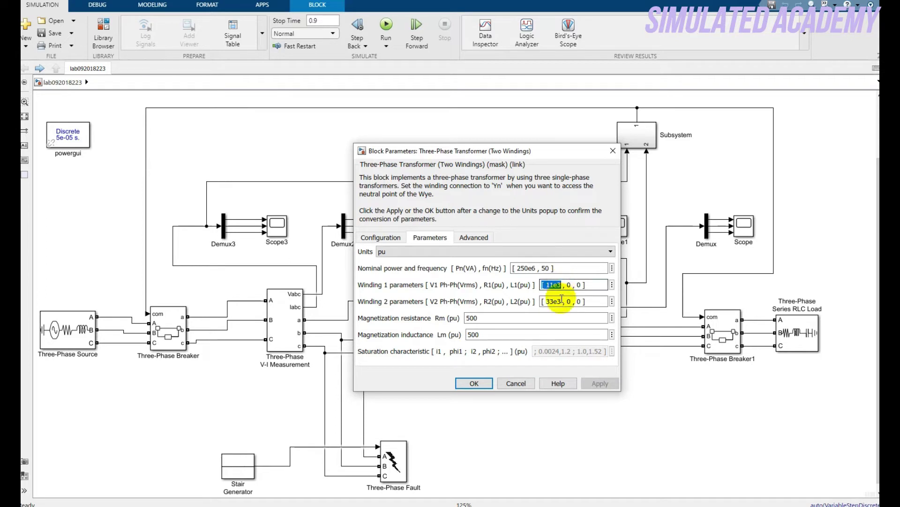
{"action": "triple_click", "coordinate": [562, 303]}
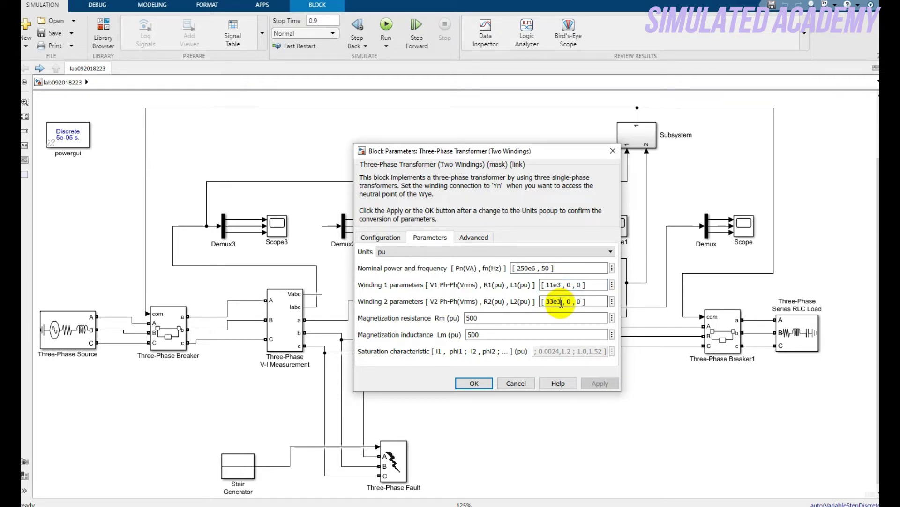
Check the transformer's Advanced settings, recheck the nominal values, and apply with OK
{"action": "left_click", "coordinate": [488, 319]}
{"action": "left_click", "coordinate": [469, 238]}
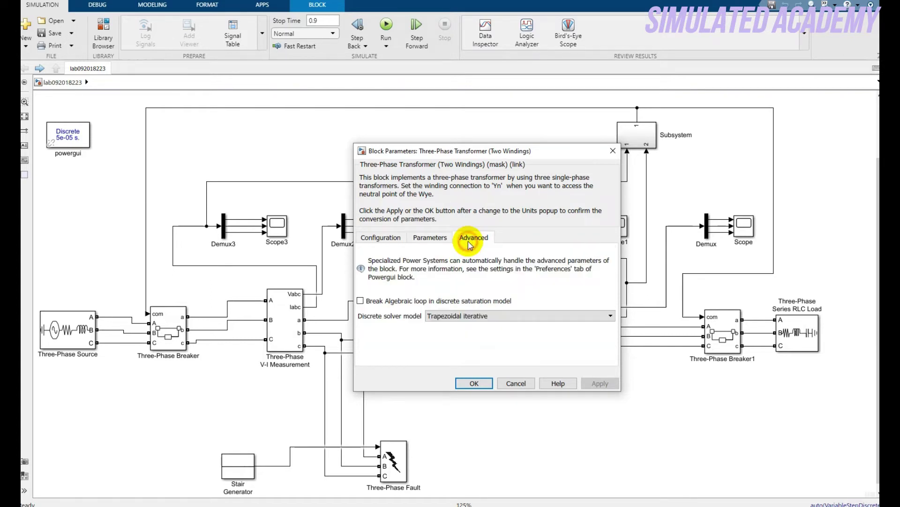
{"action": "left_click", "coordinate": [430, 237]}
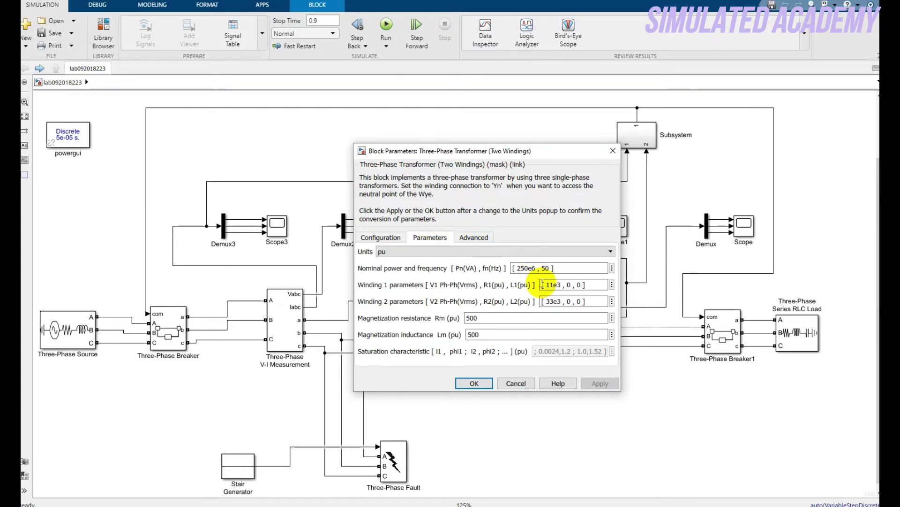
{"action": "triple_click", "coordinate": [540, 268]}
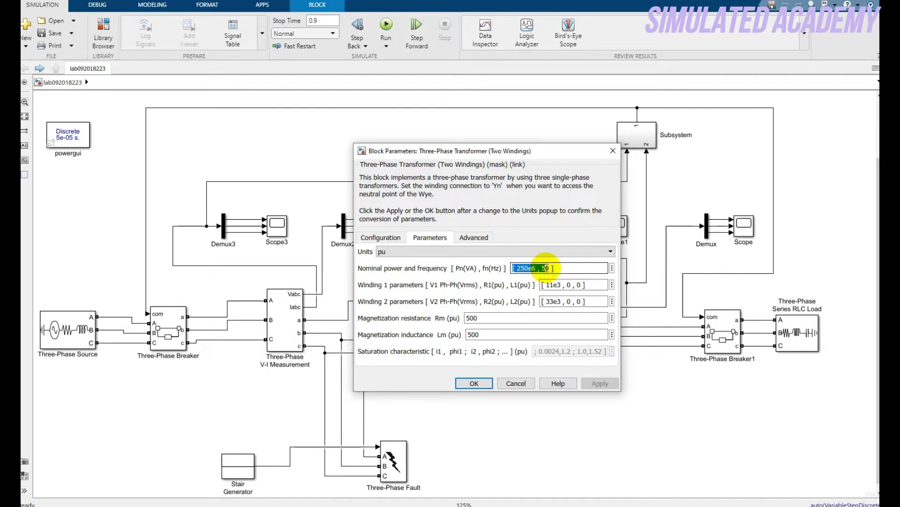
{"action": "left_click", "coordinate": [545, 268]}
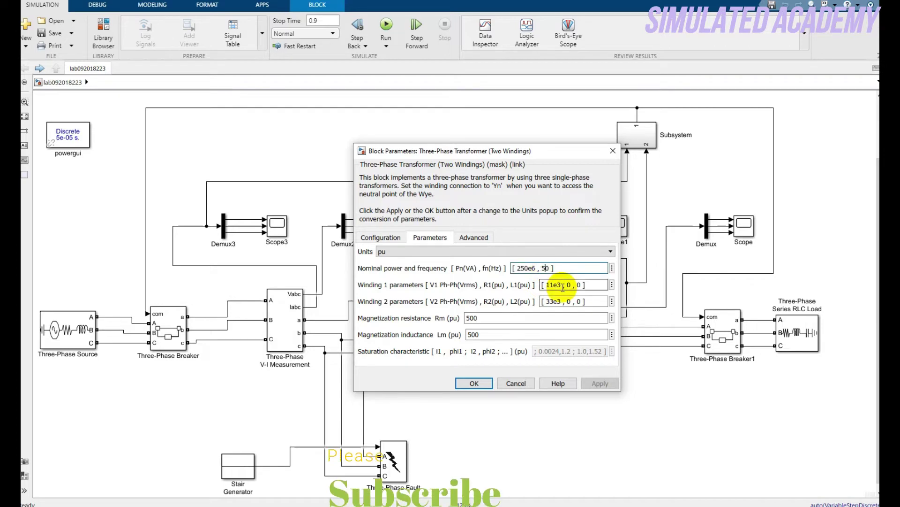
{"action": "left_click", "coordinate": [475, 383]}
Give the Series RLC Load 1000 V, 50 Hz, 10e3 W with a constant Z load flow type
{"action": "double_click", "coordinate": [798, 334]}
{"action": "left_click_drag", "start_coordinate": [605, 219], "coordinate": [553, 173]}
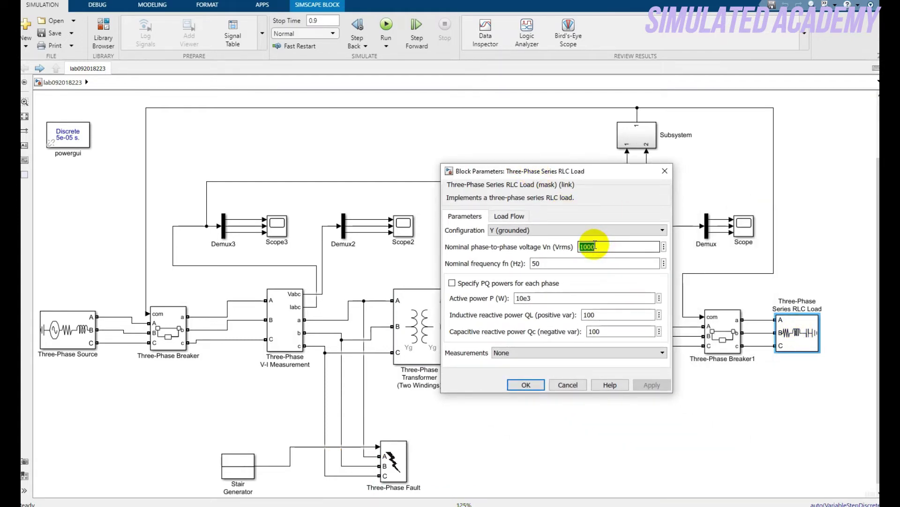
{"action": "double_click", "coordinate": [547, 264]}
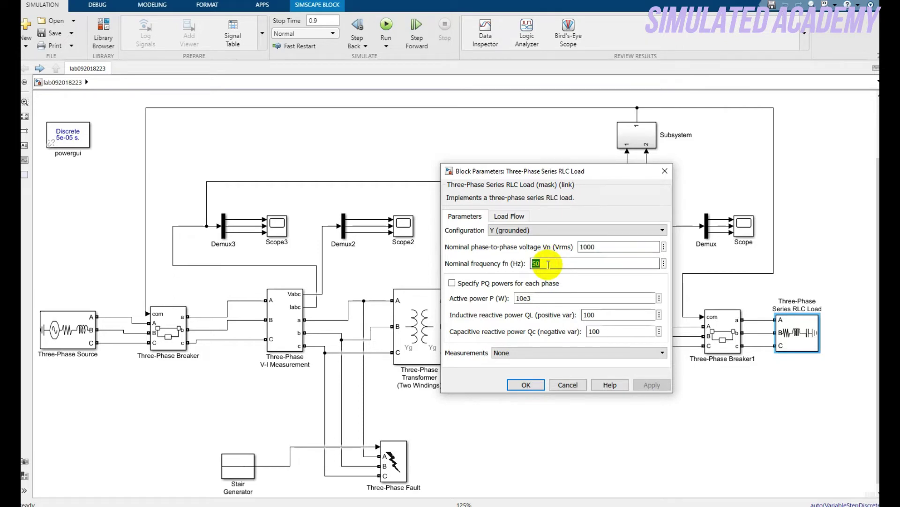
{"action": "left_click", "coordinate": [507, 217]}
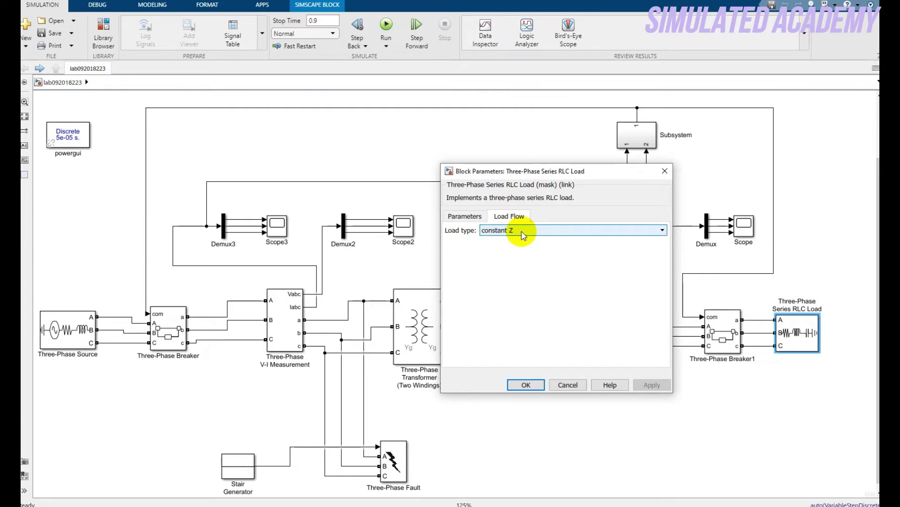
{"action": "left_click", "coordinate": [522, 232]}
{"action": "left_click", "coordinate": [522, 233]}
{"action": "left_click", "coordinate": [528, 384]}
{"action": "left_click", "coordinate": [597, 429]}
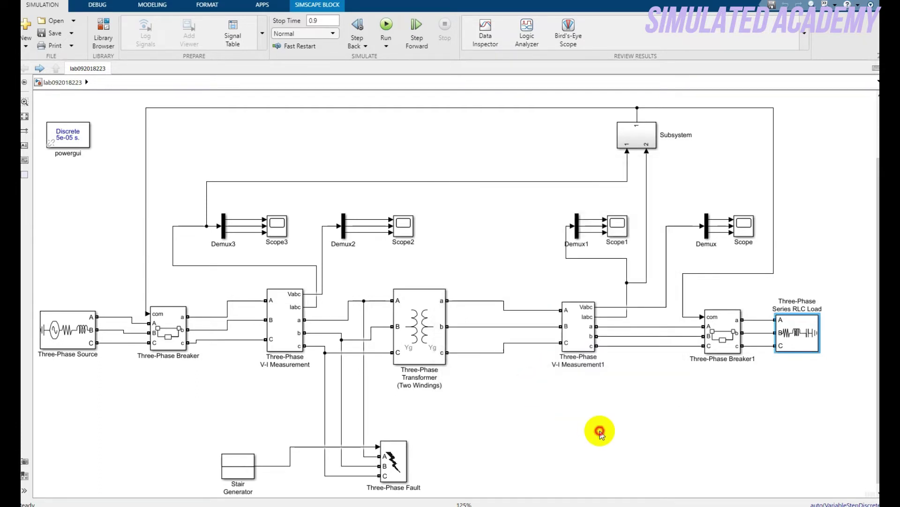
Switch the fault externally on phases A, B, C and ground; set stair times [0, 0.19, 0.3, 0.35]
{"action": "double_click", "coordinate": [390, 454]}
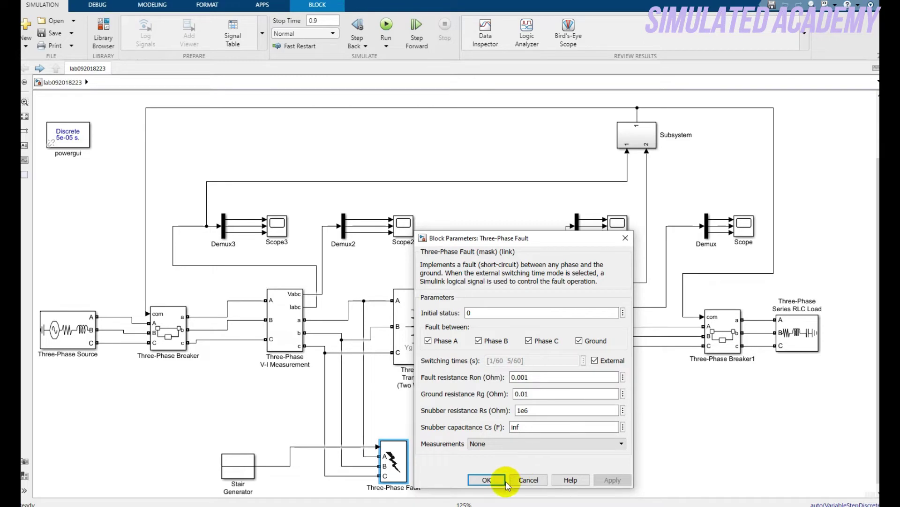
{"action": "left_click", "coordinate": [487, 478]}
{"action": "double_click", "coordinate": [238, 466]}
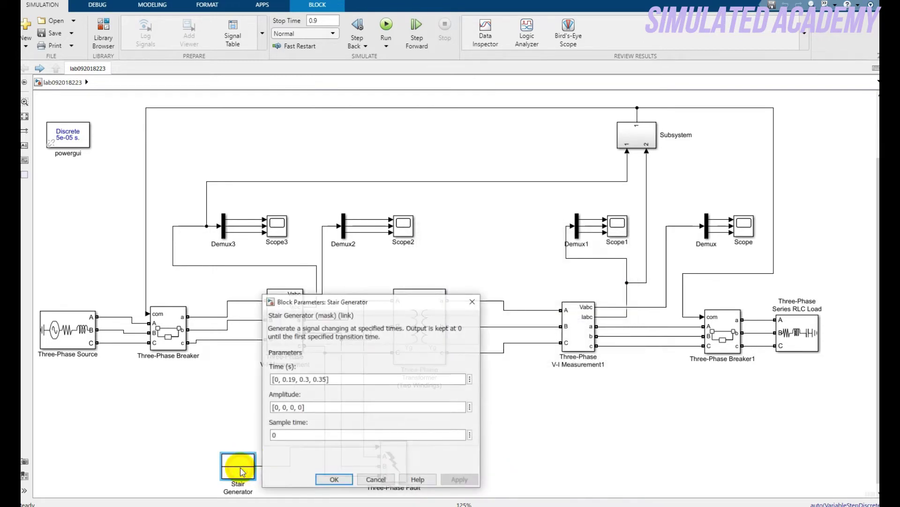
{"action": "left_click_drag", "start_coordinate": [326, 305], "coordinate": [368, 229]}
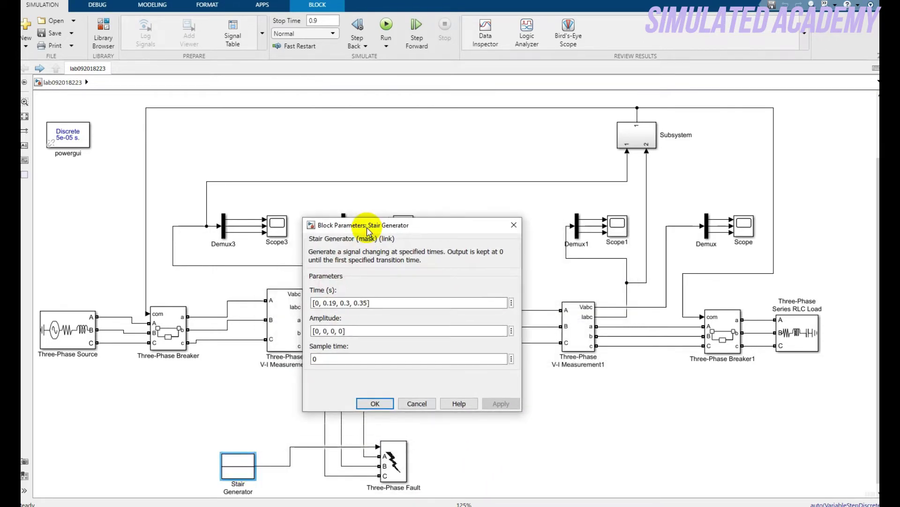
{"action": "triple_click", "coordinate": [326, 303]}
{"action": "left_click_drag", "start_coordinate": [371, 303], "coordinate": [356, 332]}
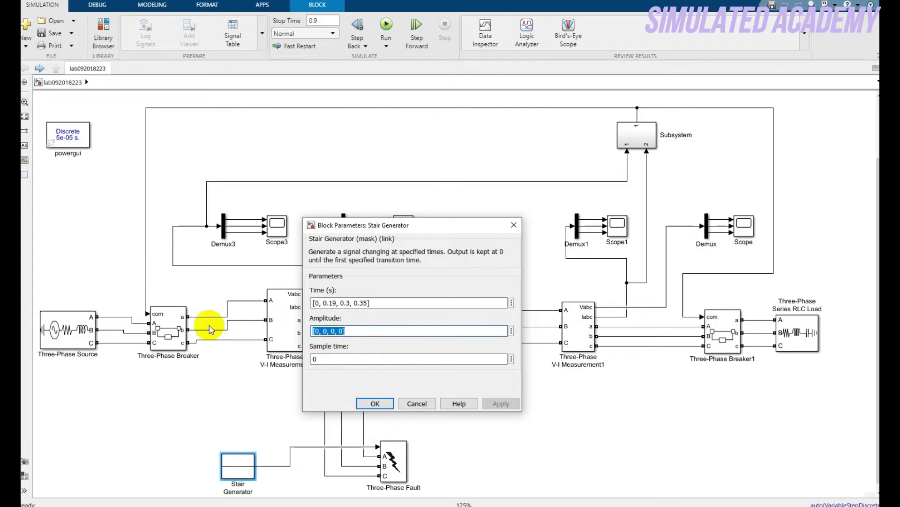
{"action": "left_click", "coordinate": [372, 403]}
{"action": "left_click", "coordinate": [465, 429]}
{"action": "left_click", "coordinate": [397, 231]}
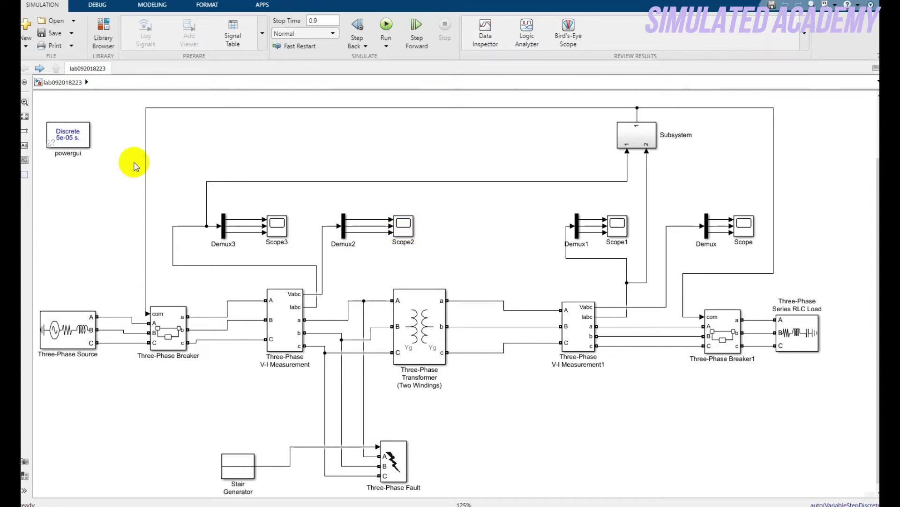
Shift powergui slightly down and verify Discrete simulation with a 5e-5 s sample time
{"action": "left_click_drag", "start_coordinate": [77, 137], "coordinate": [94, 173]}
{"action": "left_click", "coordinate": [86, 173]}
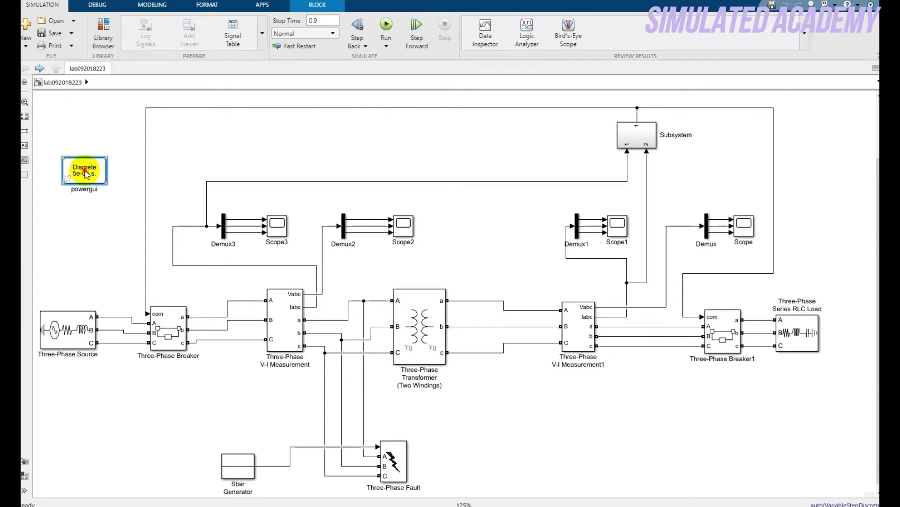
{"action": "double_click", "coordinate": [86, 173]}
{"action": "double_click", "coordinate": [192, 106]}
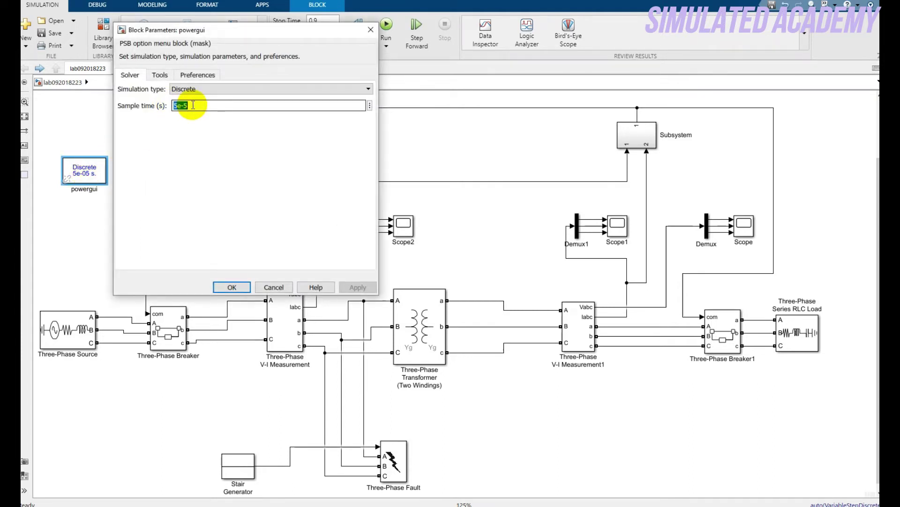
{"action": "left_click", "coordinate": [193, 89]}
{"action": "left_click", "coordinate": [194, 88]}
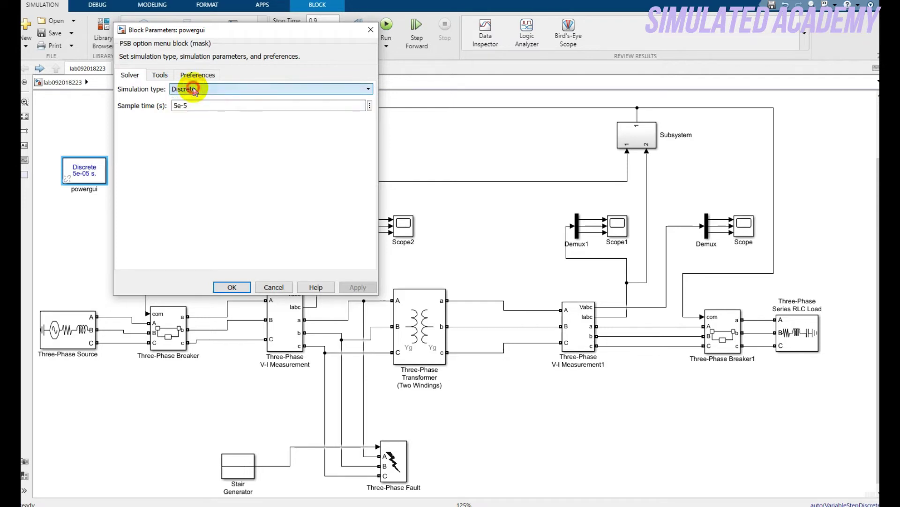
{"action": "left_click", "coordinate": [371, 29]}
{"action": "left_click", "coordinate": [478, 137]}
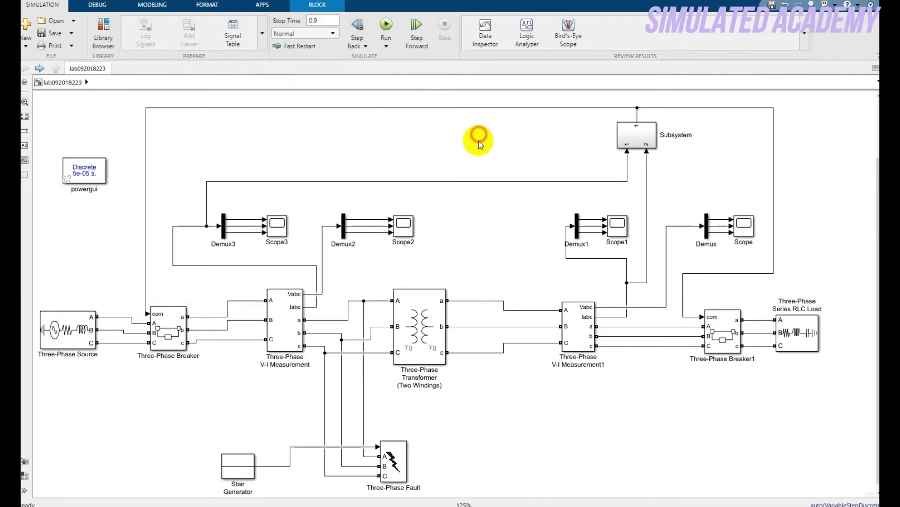
{"action": "left_click", "coordinate": [629, 138]}
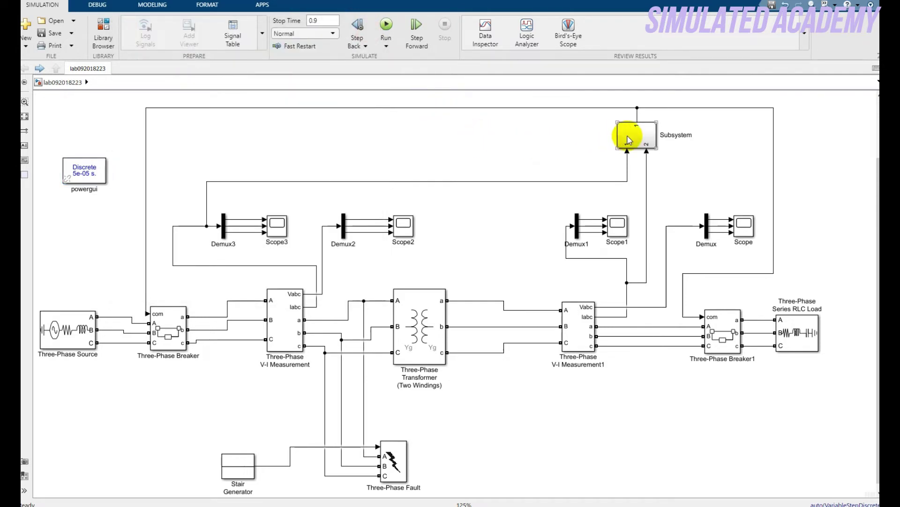
Open the relay Subsystem and scroll to inspect its Gain 3, Add and RMS blocks
{"action": "double_click", "coordinate": [628, 139]}
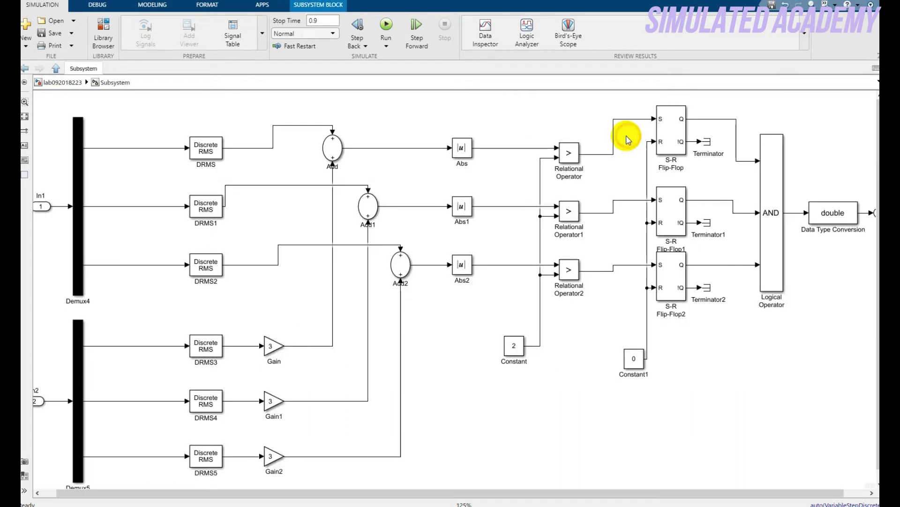
{"action": "left_click", "coordinate": [66, 207]}
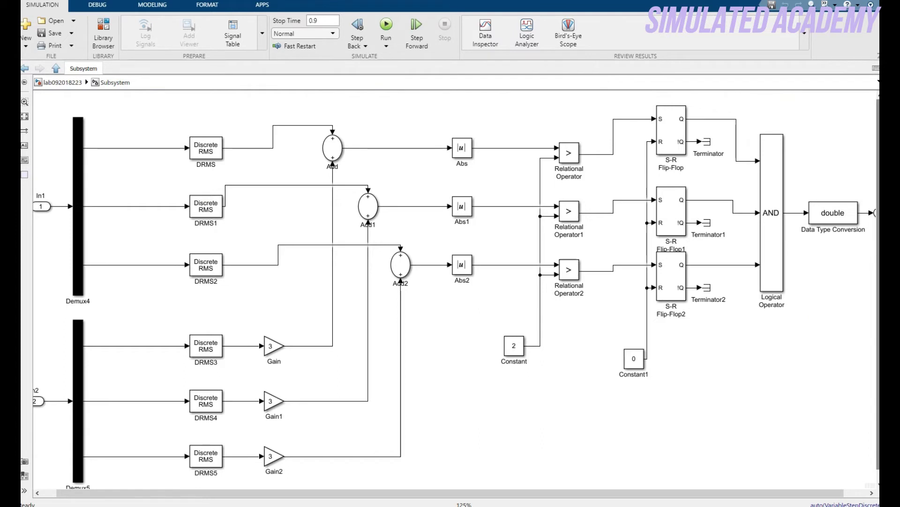
{"action": "scroll", "coordinate": [457, 291], "scroll_direction": "down", "scroll_amount": 1}
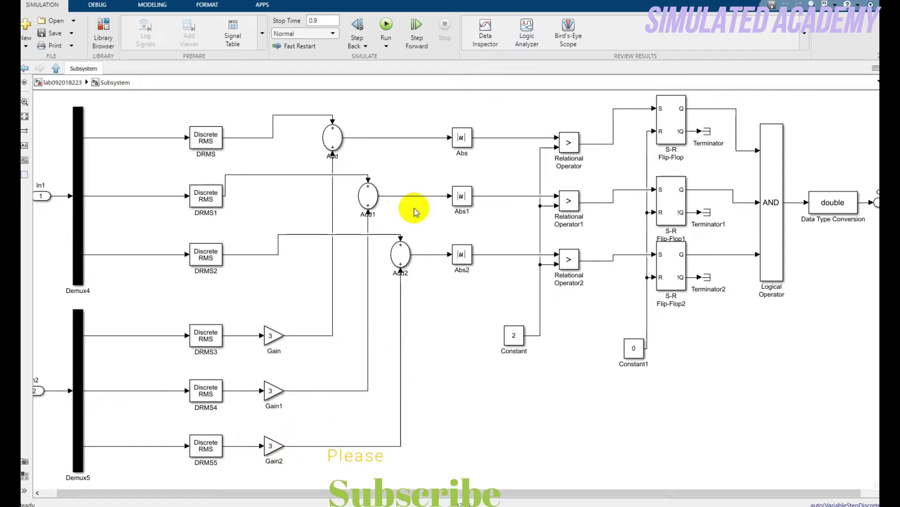
{"action": "left_click", "coordinate": [400, 271]}
{"action": "left_click", "coordinate": [443, 284]}
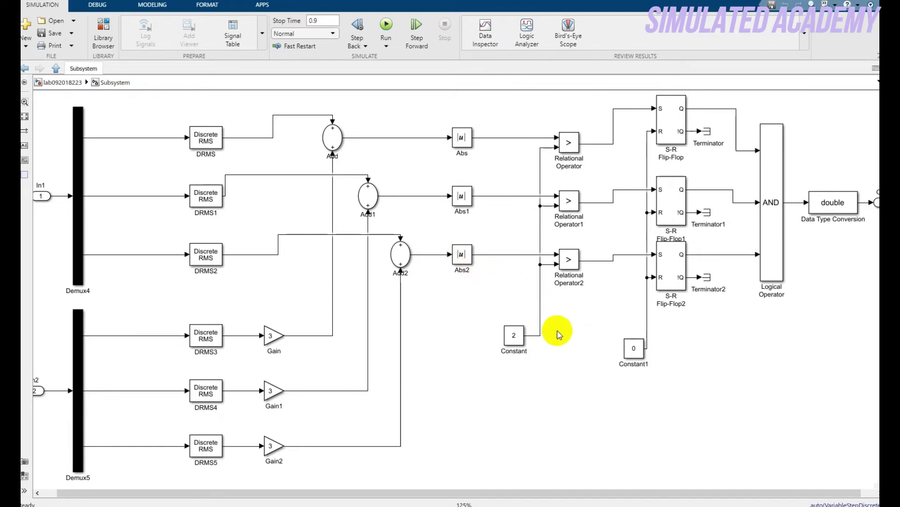
Review the Constant block holding 2, keeping its inherited output data type
{"action": "left_click", "coordinate": [514, 342]}
{"action": "double_click", "coordinate": [515, 342]}
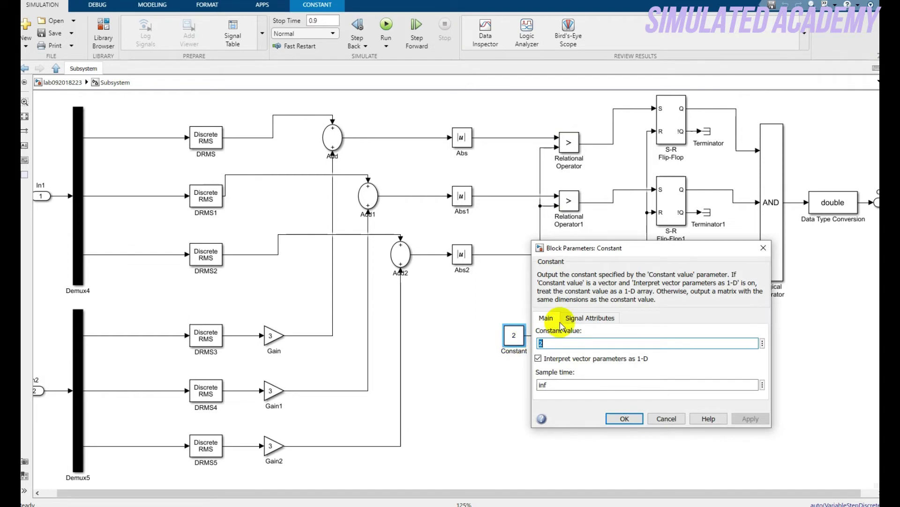
{"action": "left_click", "coordinate": [581, 317]}
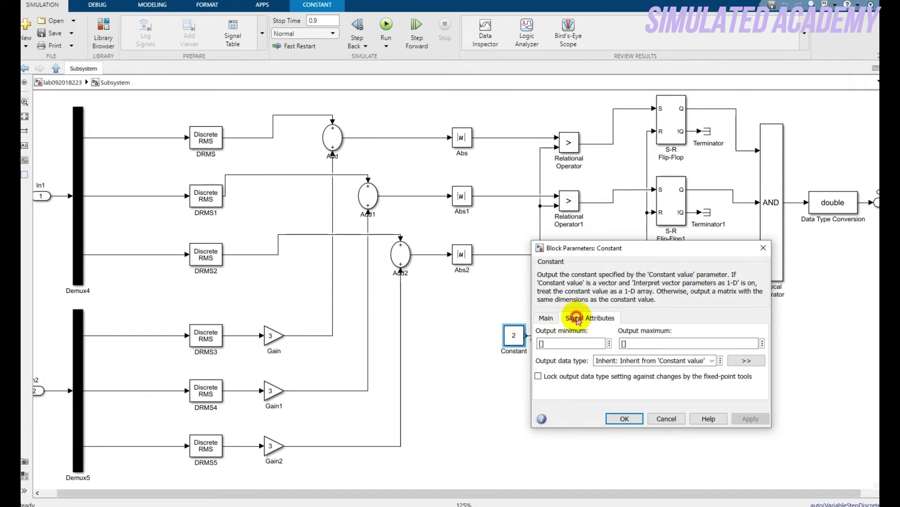
{"action": "left_click", "coordinate": [712, 361]}
{"action": "left_click", "coordinate": [712, 360]}
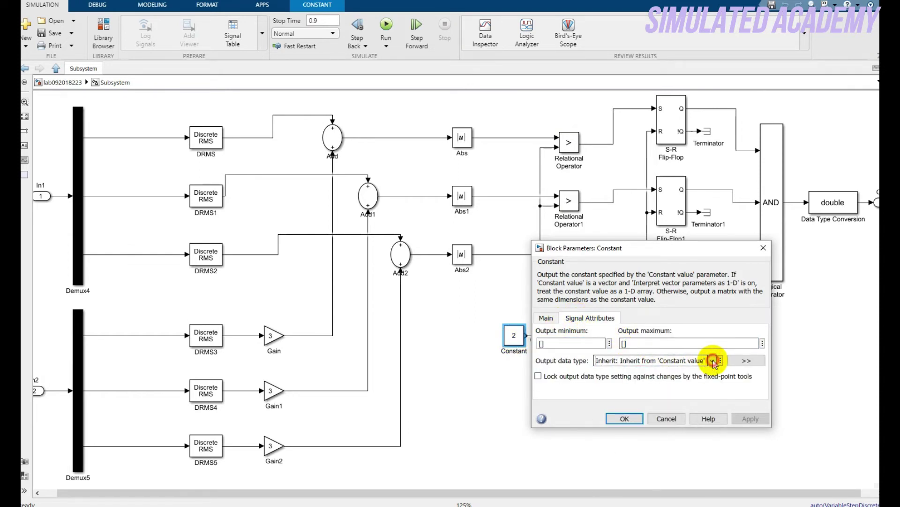
{"action": "left_click", "coordinate": [627, 418]}
{"action": "left_click", "coordinate": [543, 392]}
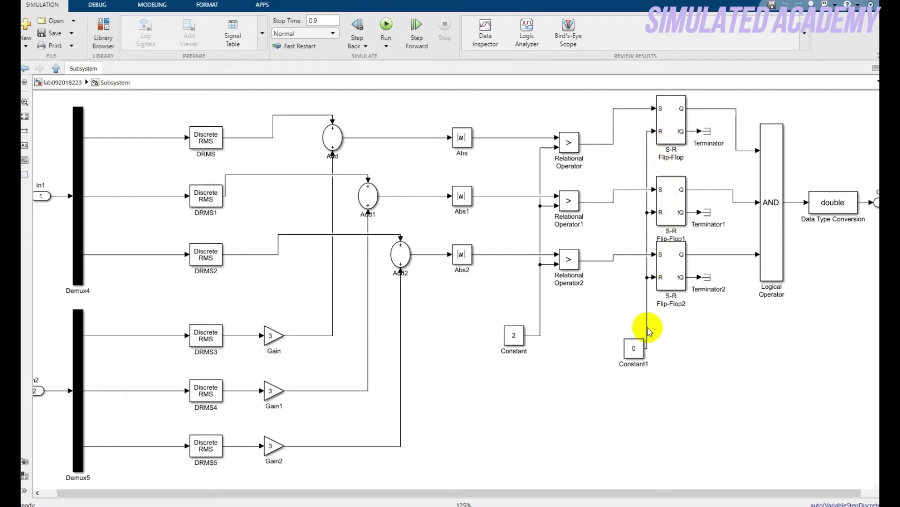
Set Constant1's output data type to boolean
{"action": "double_click", "coordinate": [634, 348]}
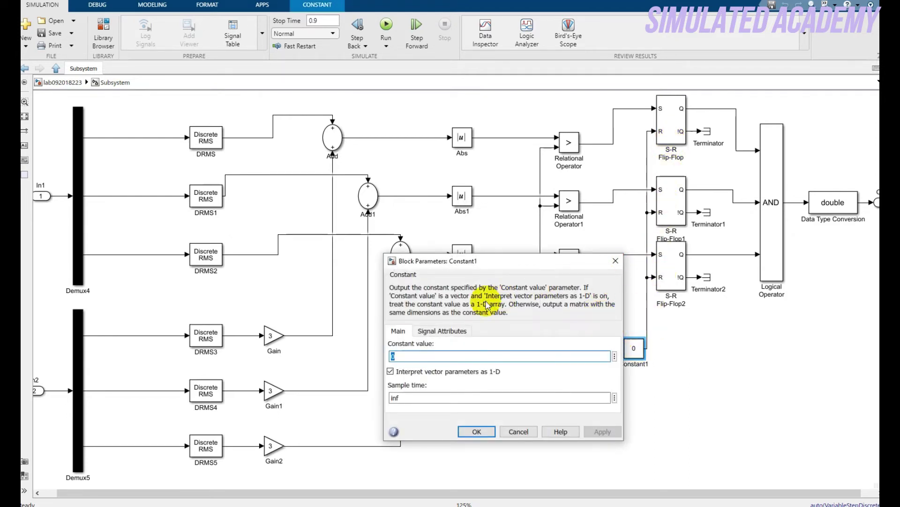
{"action": "left_click", "coordinate": [463, 330]}
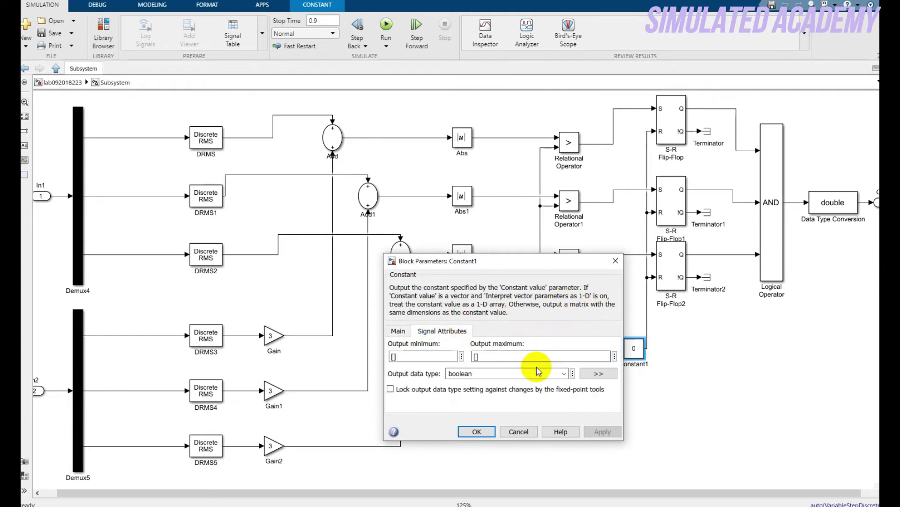
{"action": "left_click", "coordinate": [562, 374]}
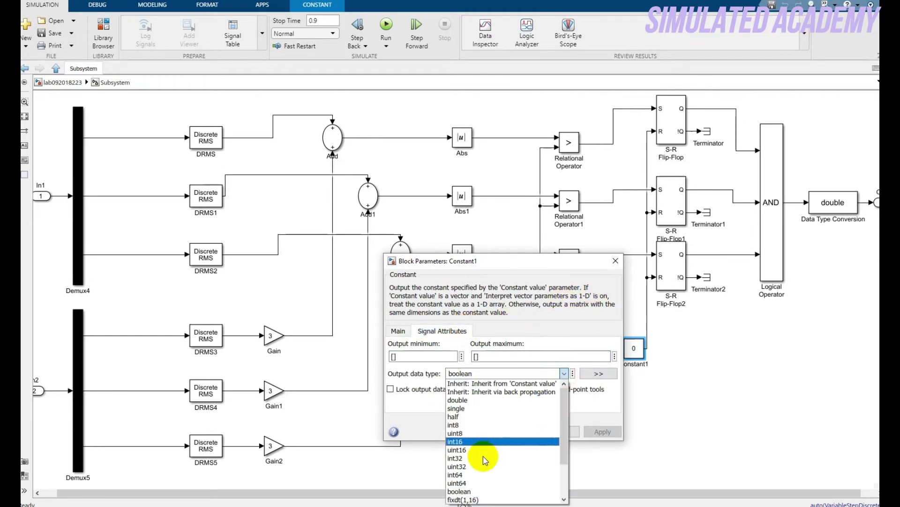
{"action": "left_click", "coordinate": [559, 334]}
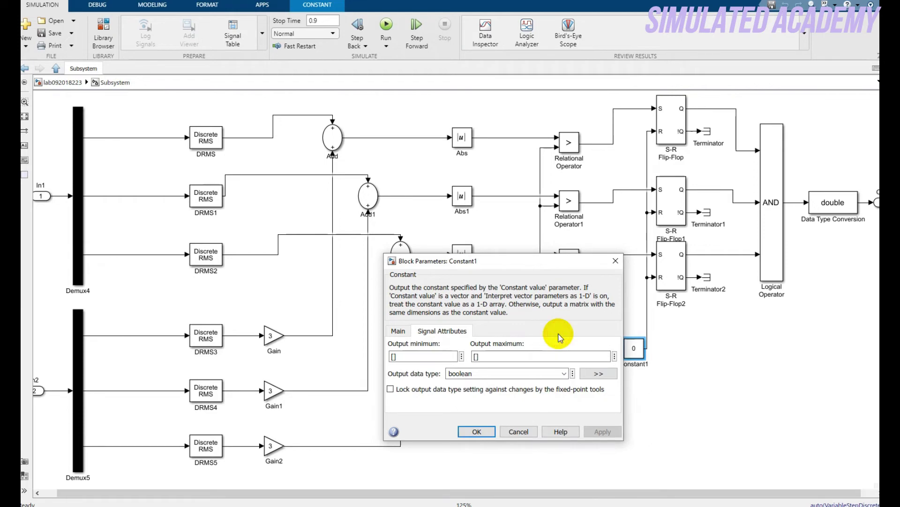
{"action": "left_click", "coordinate": [616, 261]}
{"action": "double_click", "coordinate": [679, 274]}
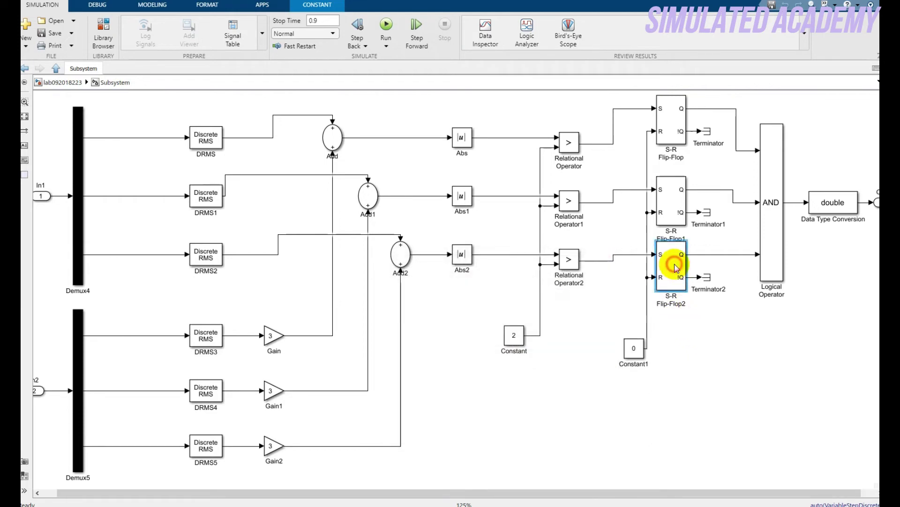
{"action": "left_click", "coordinate": [648, 212]}
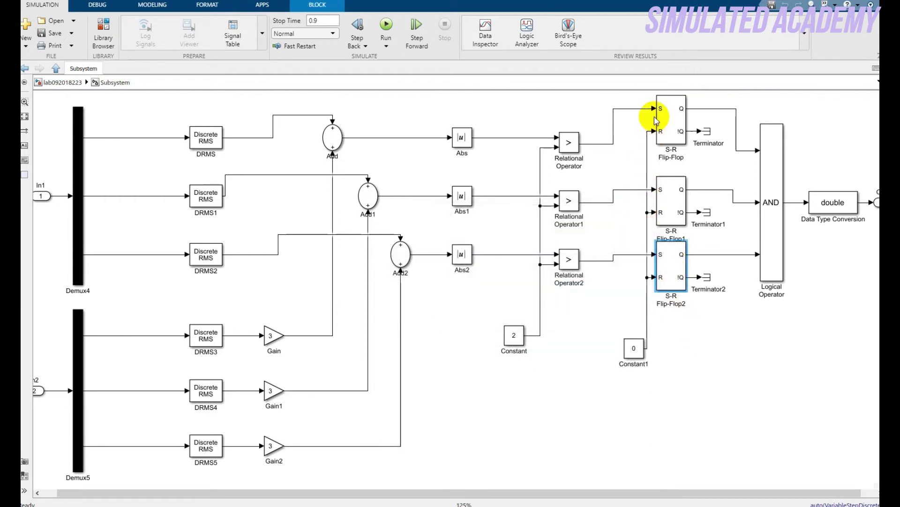
{"action": "left_click", "coordinate": [710, 135]}
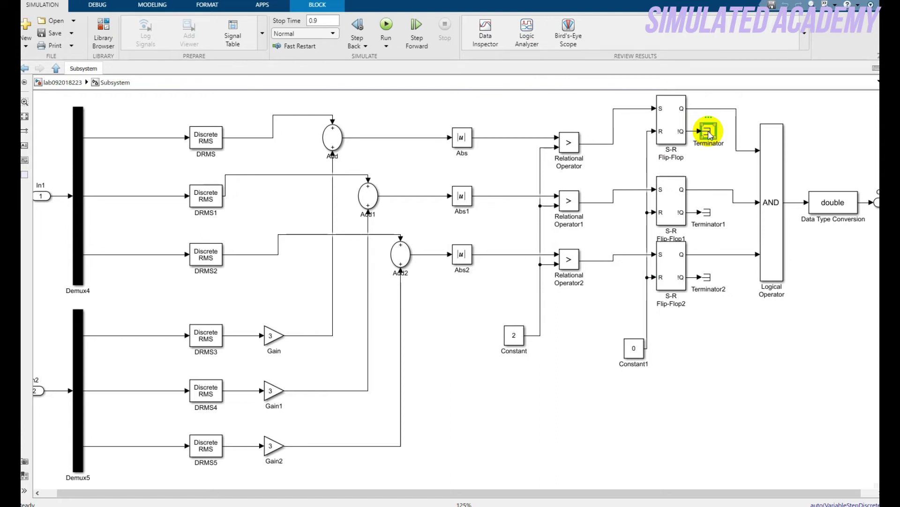
{"action": "left_click", "coordinate": [694, 150]}
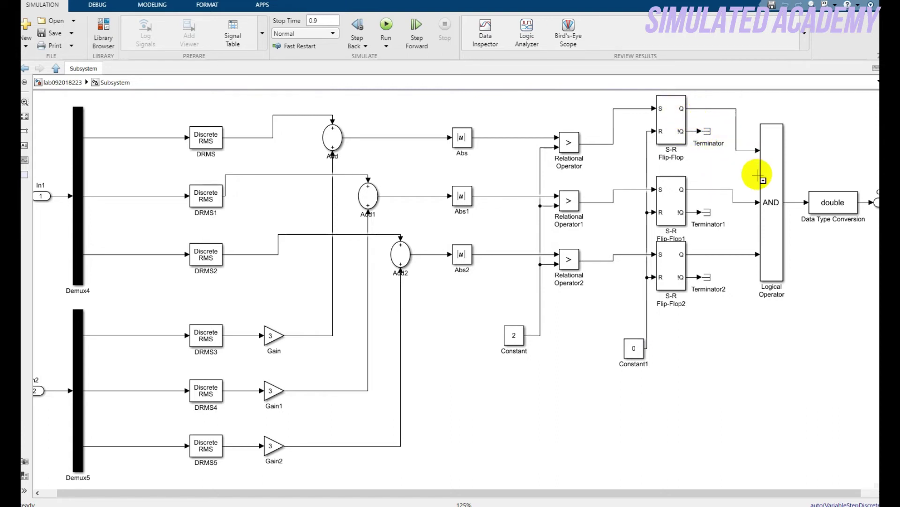
{"action": "left_click", "coordinate": [772, 186]}
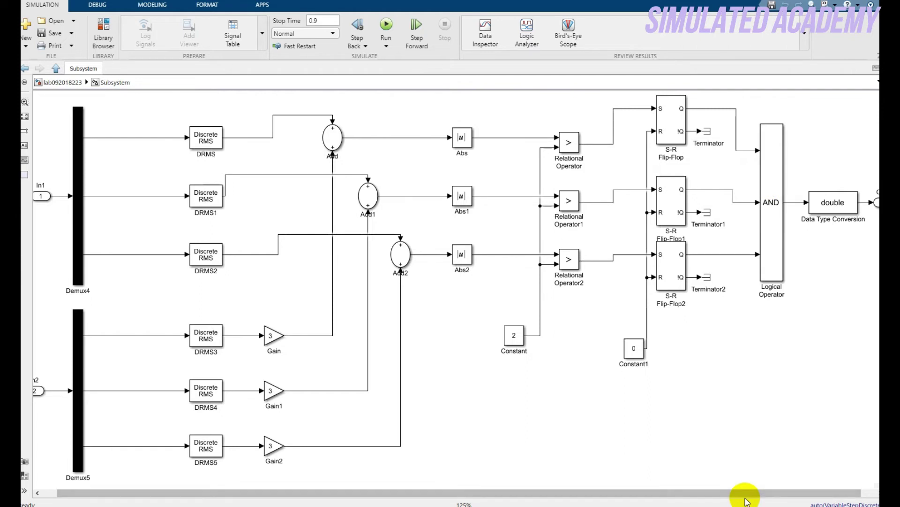
{"action": "left_click_drag", "start_coordinate": [753, 491], "coordinate": [768, 491]}
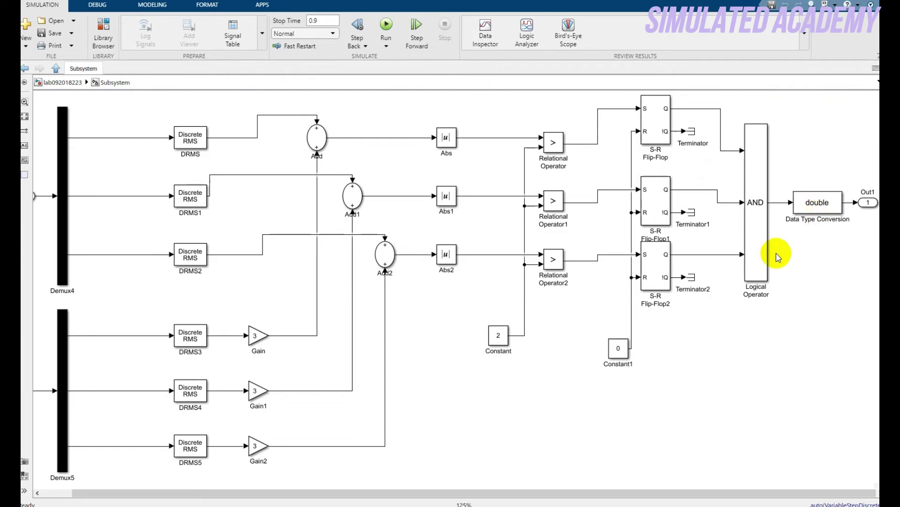
{"action": "left_click", "coordinate": [756, 221]}
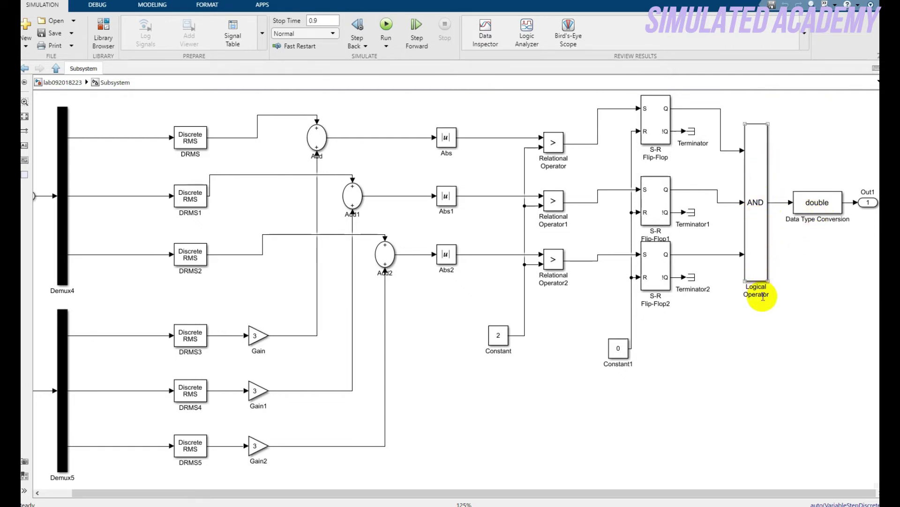
{"action": "left_click", "coordinate": [811, 208]}
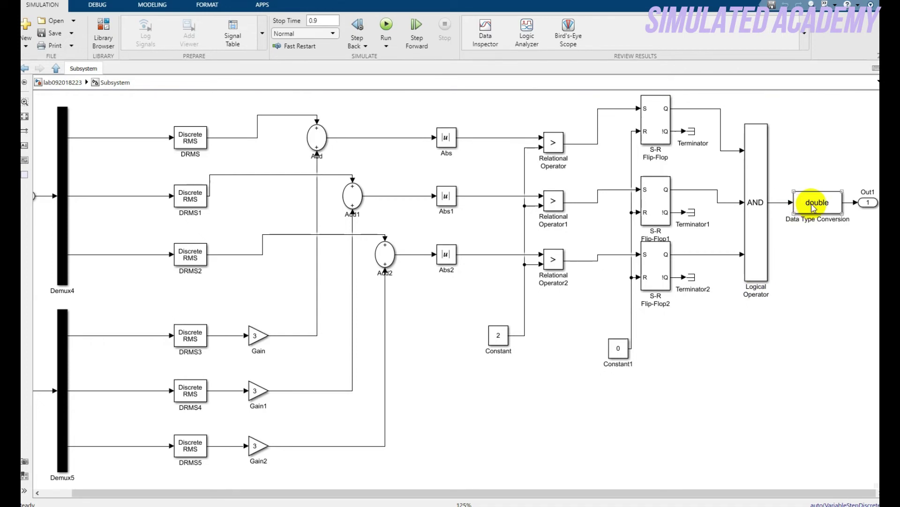
{"action": "left_click", "coordinate": [813, 217]}
{"action": "left_click", "coordinate": [812, 233]}
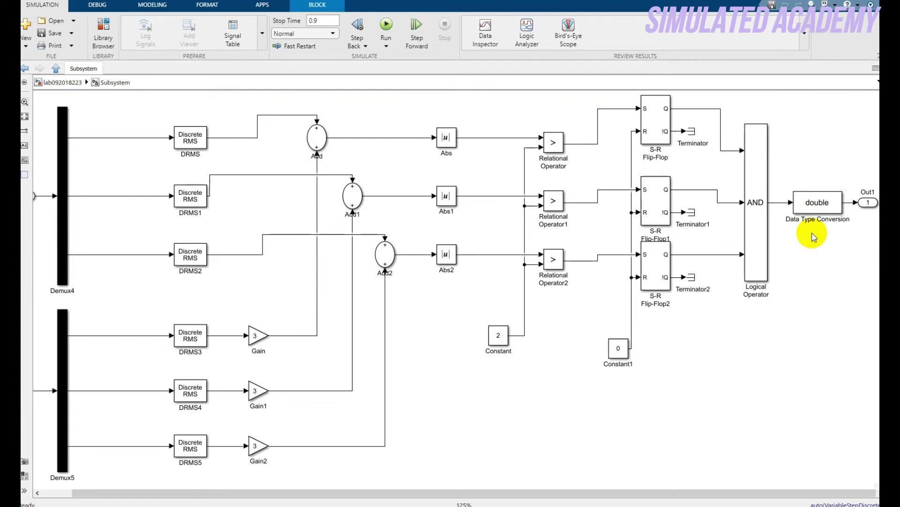
{"action": "double_click", "coordinate": [813, 206]}
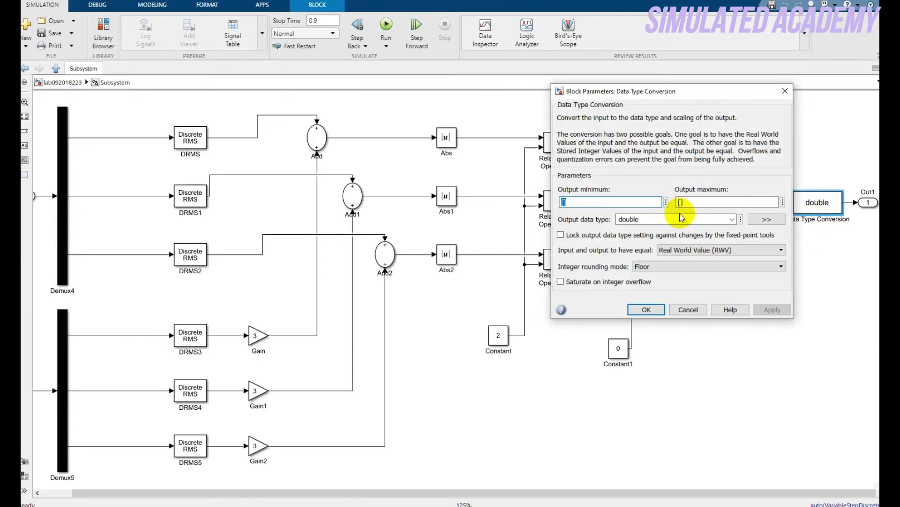
{"action": "left_click", "coordinate": [644, 220]}
{"action": "left_click", "coordinate": [640, 219]}
{"action": "left_click_drag", "start_coordinate": [713, 85], "coordinate": [713, 93]}
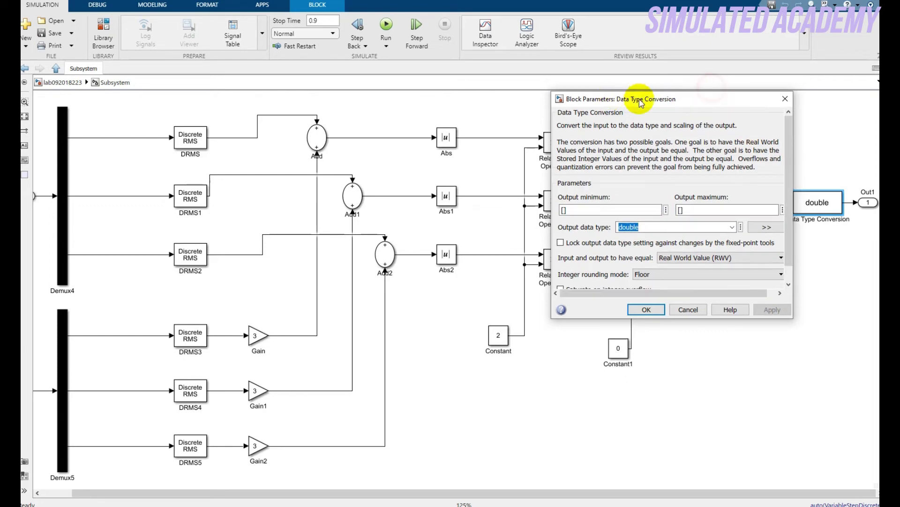
{"action": "left_click_drag", "start_coordinate": [598, 102], "coordinate": [501, 99]}
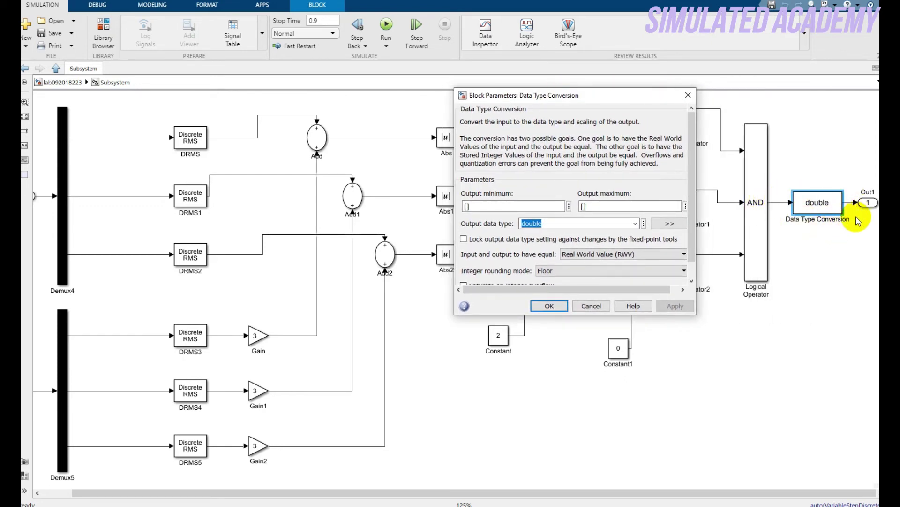
{"action": "left_click", "coordinate": [547, 305]}
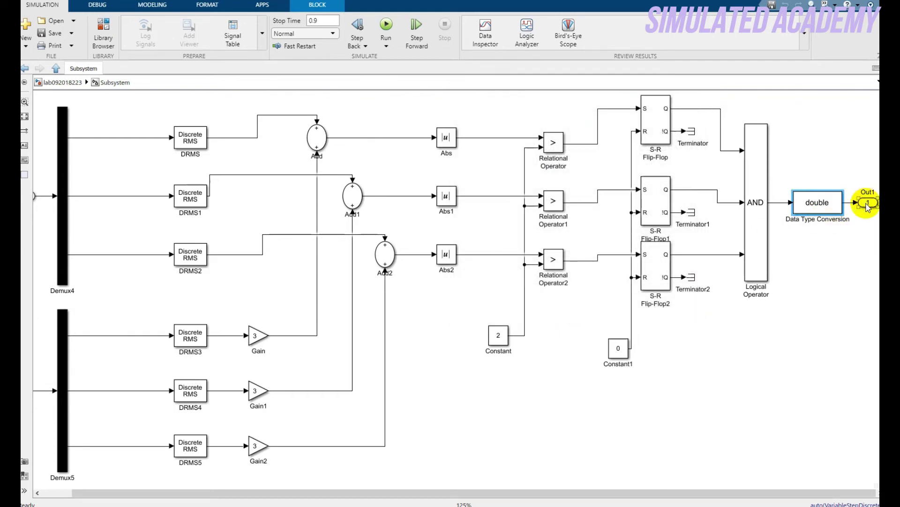
Go back to the top-level lab092018223 model and run the simulation
{"action": "left_click", "coordinate": [26, 69]}
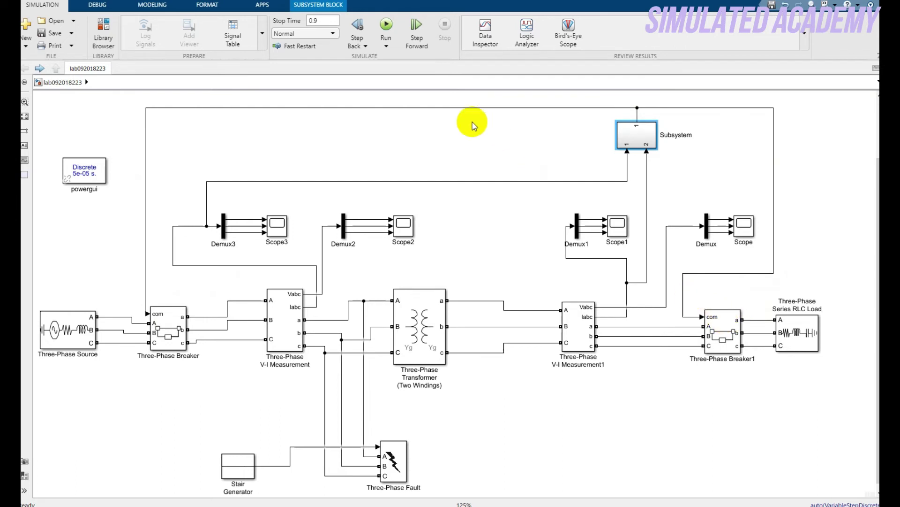
{"action": "left_click", "coordinate": [397, 135]}
{"action": "left_click", "coordinate": [386, 26]}
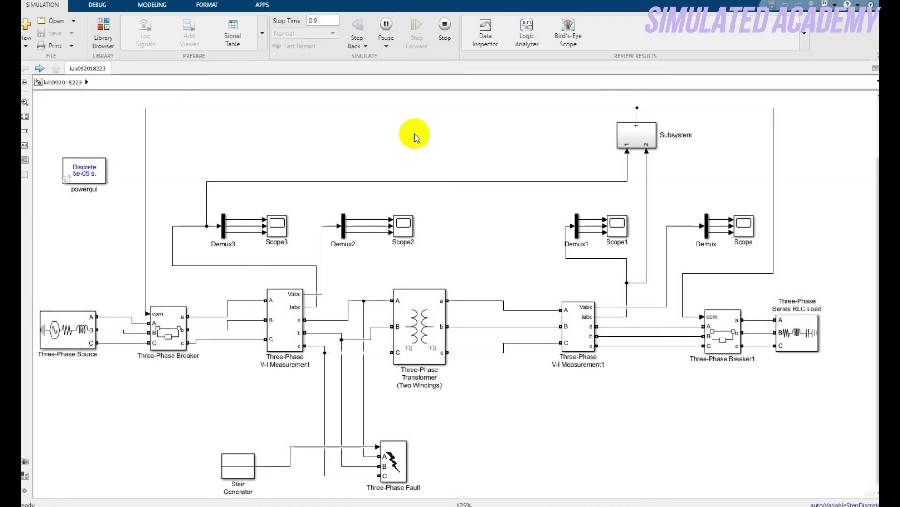
Inspect the Scope2 and Scope three-phase waveforms simulated to T=0.900, then close both
{"action": "left_click", "coordinate": [403, 227]}
{"action": "double_click", "coordinate": [403, 227]}
{"action": "left_click_drag", "start_coordinate": [401, 115], "coordinate": [336, 112]}
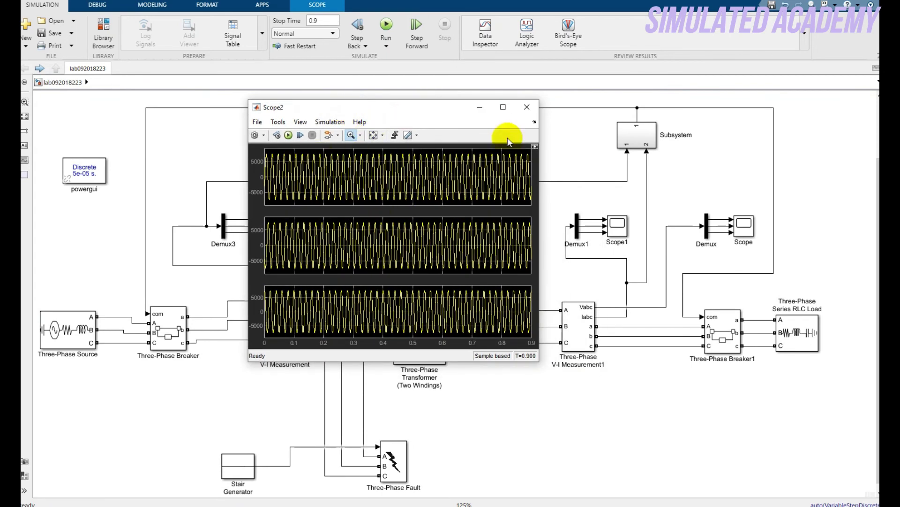
{"action": "left_click", "coordinate": [527, 107]}
{"action": "double_click", "coordinate": [731, 232]}
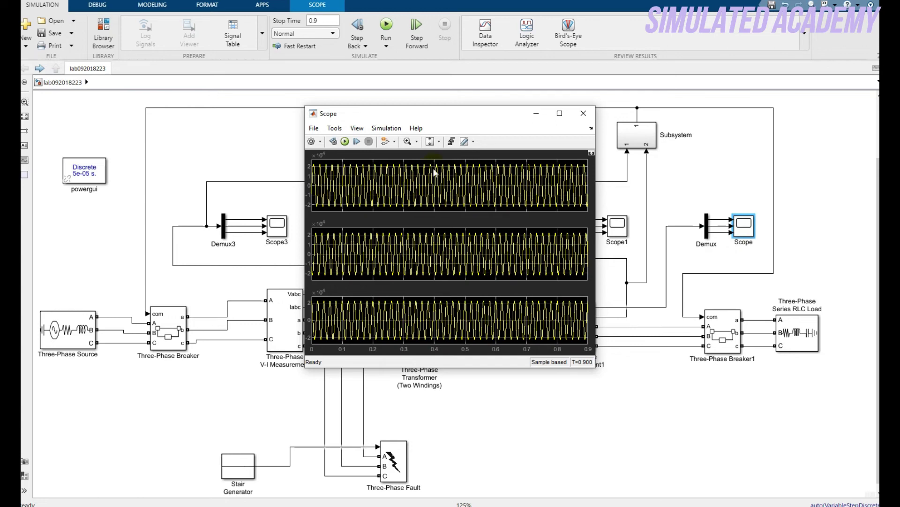
{"action": "left_click", "coordinate": [583, 113]}
Change the Stair Generator amplitudes to [0, 1, 0, 0] and rerun the simulation
{"action": "double_click", "coordinate": [238, 469]}
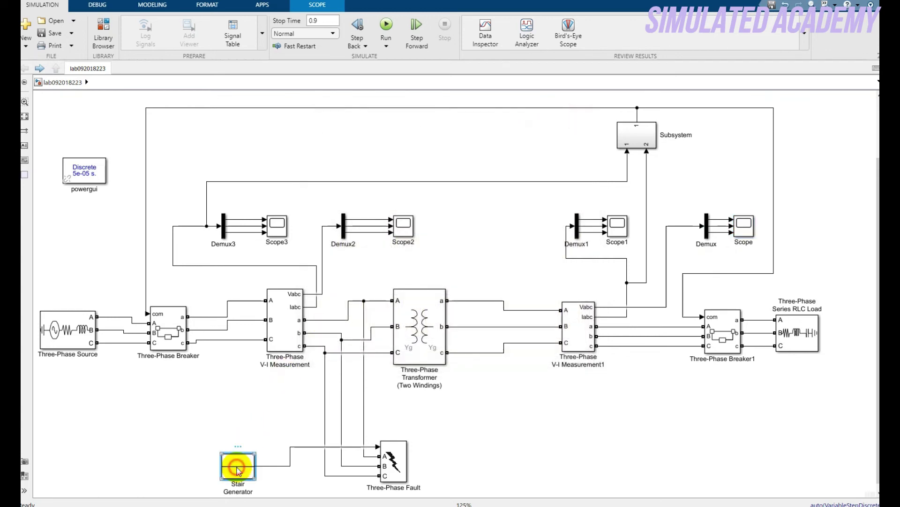
{"action": "left_click", "coordinate": [291, 407]}
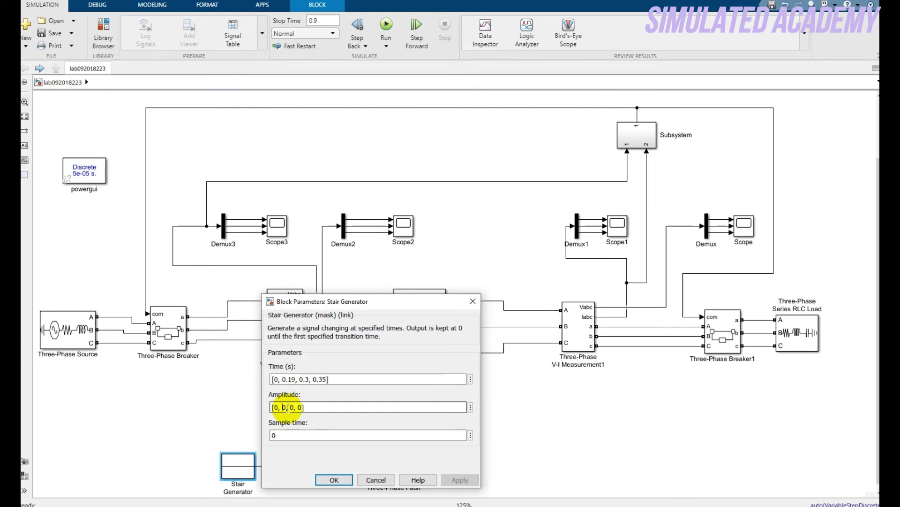
{"action": "key", "text": "BackSpace"}
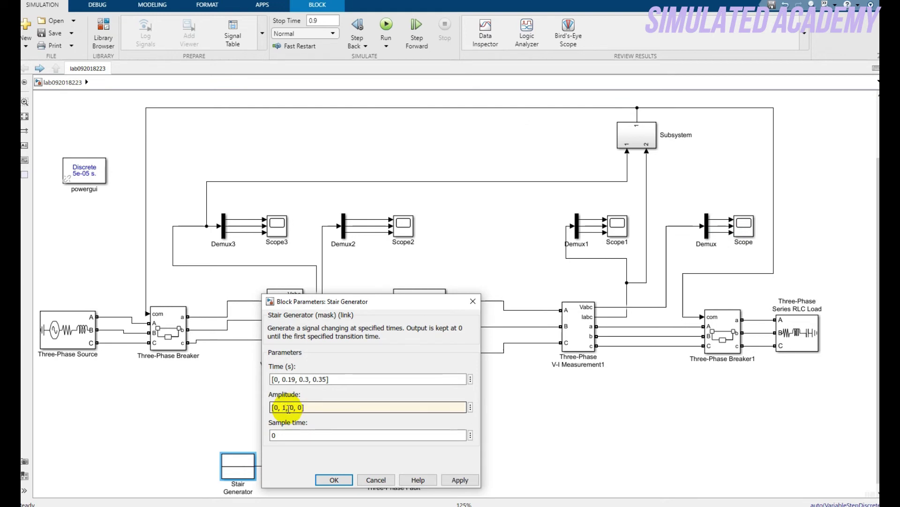
{"action": "left_click", "coordinate": [329, 478]}
{"action": "left_click", "coordinate": [387, 33]}
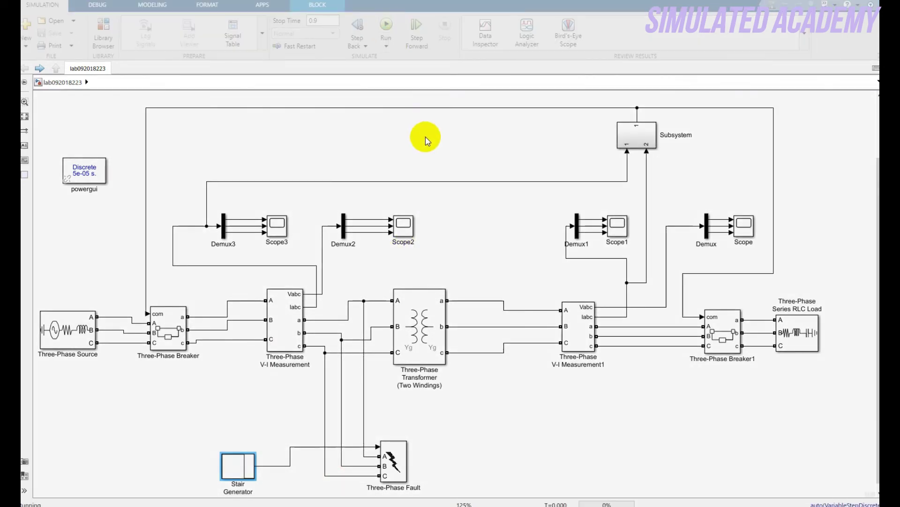
Check the Stair Generator Time values for the 0.19 s fault start, then view the Scope waveforms
{"action": "double_click", "coordinate": [403, 224]}
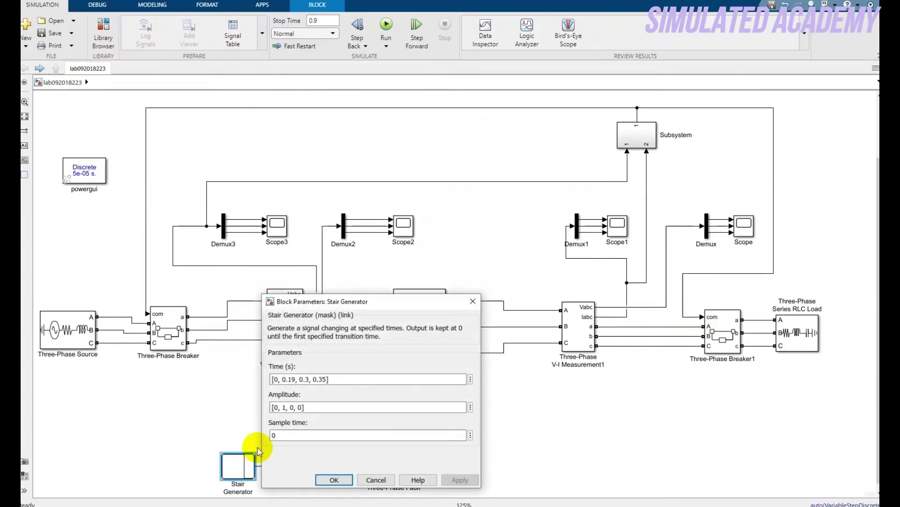
{"action": "left_click_drag", "start_coordinate": [318, 301], "coordinate": [313, 249]}
{"action": "triple_click", "coordinate": [290, 327]}
{"action": "left_click_drag", "start_coordinate": [268, 327], "coordinate": [283, 327]}
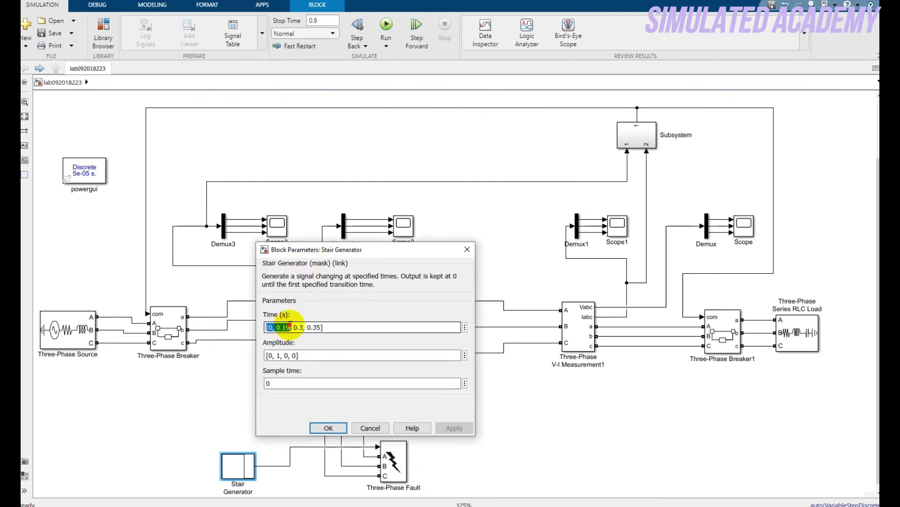
{"action": "left_click", "coordinate": [291, 327]}
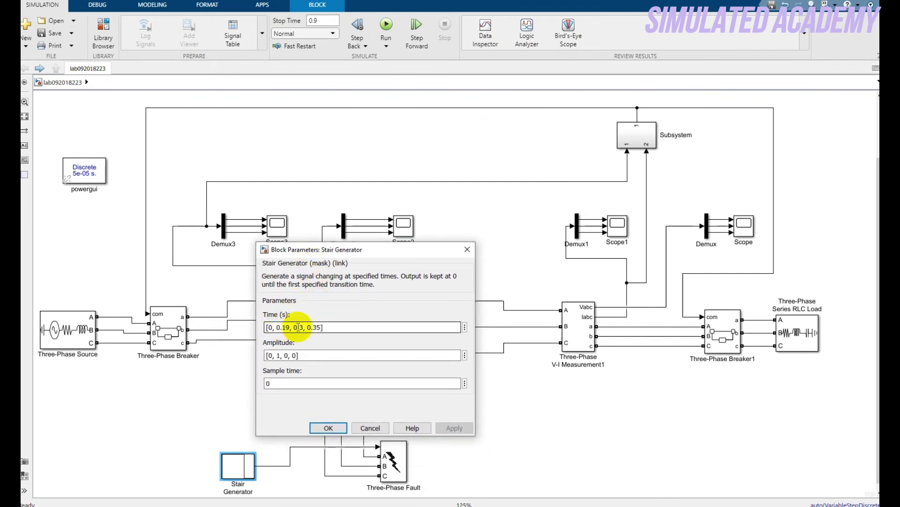
{"action": "left_click", "coordinate": [467, 249]}
{"action": "double_click", "coordinate": [737, 224]}
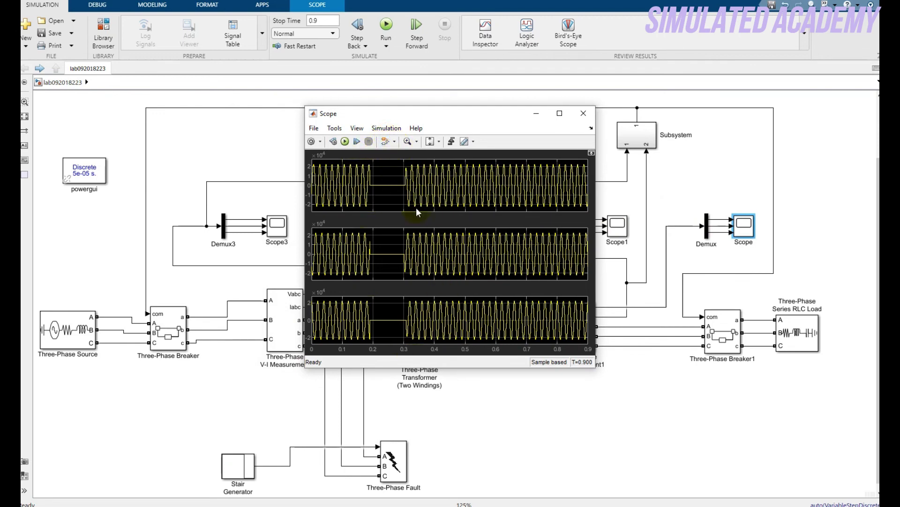
{"action": "left_click", "coordinate": [583, 114]}
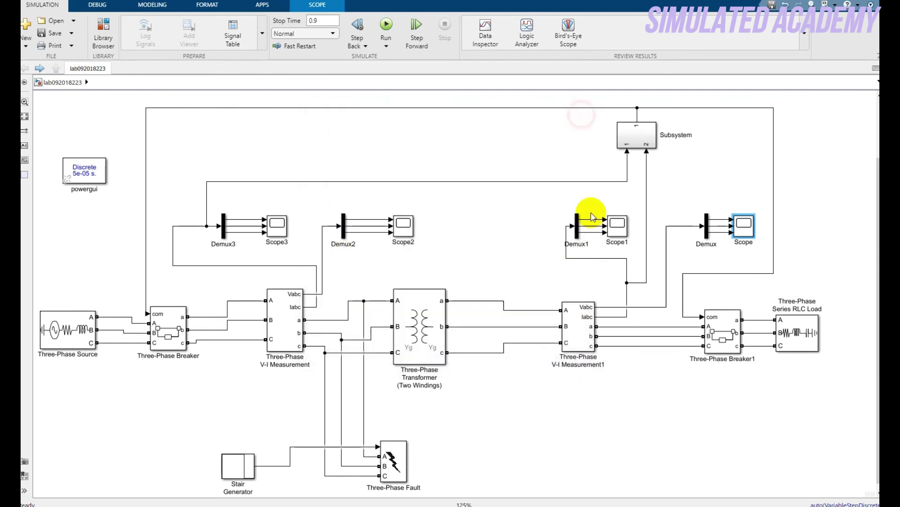